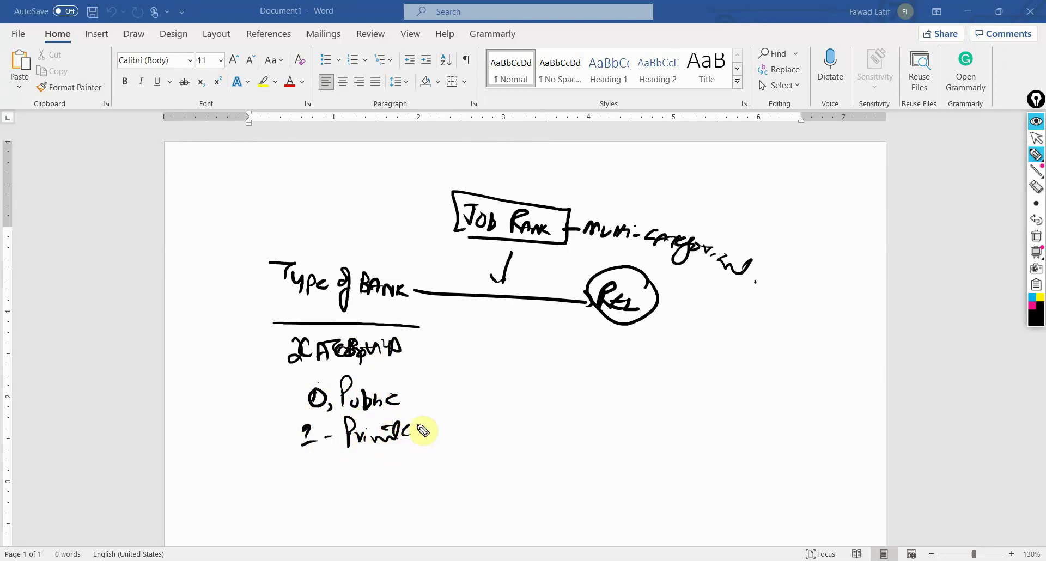
In the SPSS Data Editor, highlight the Junior, Middle and Senior variables and check the value labels of Type01
left_click(1036, 138)
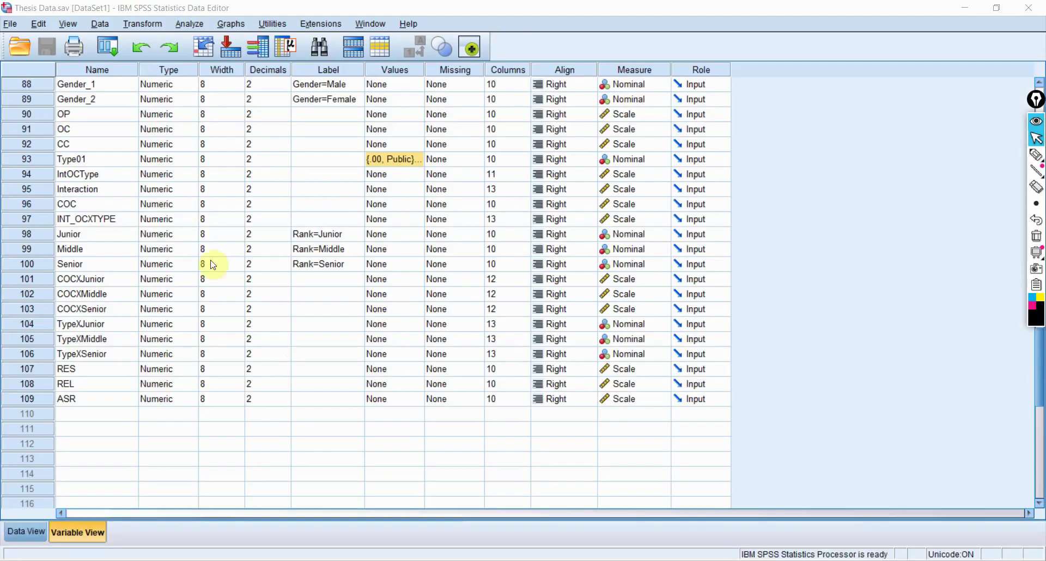
left_click_drag(43, 240, 38, 265)
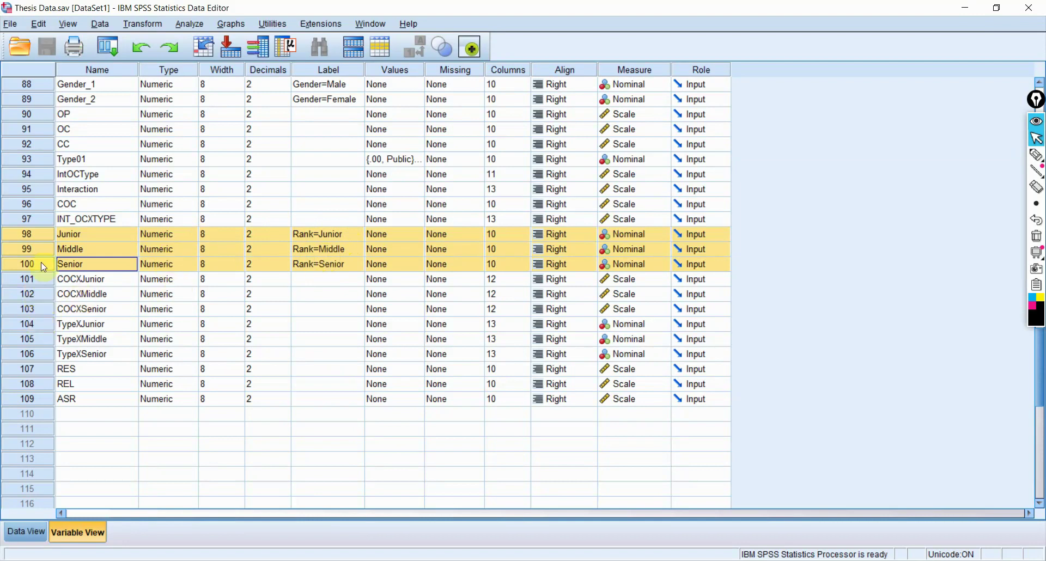
left_click(415, 162)
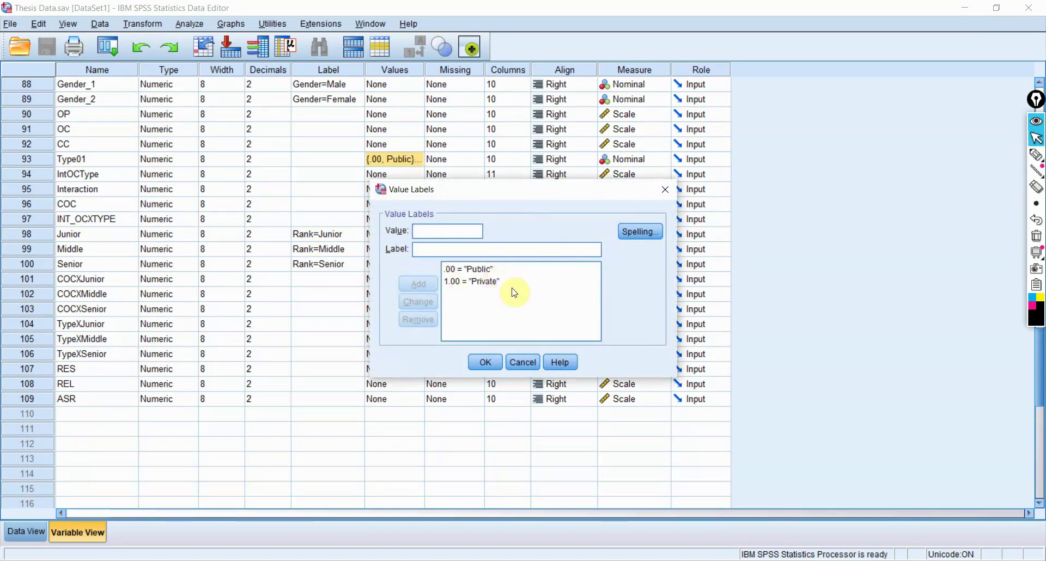
left_click(480, 363)
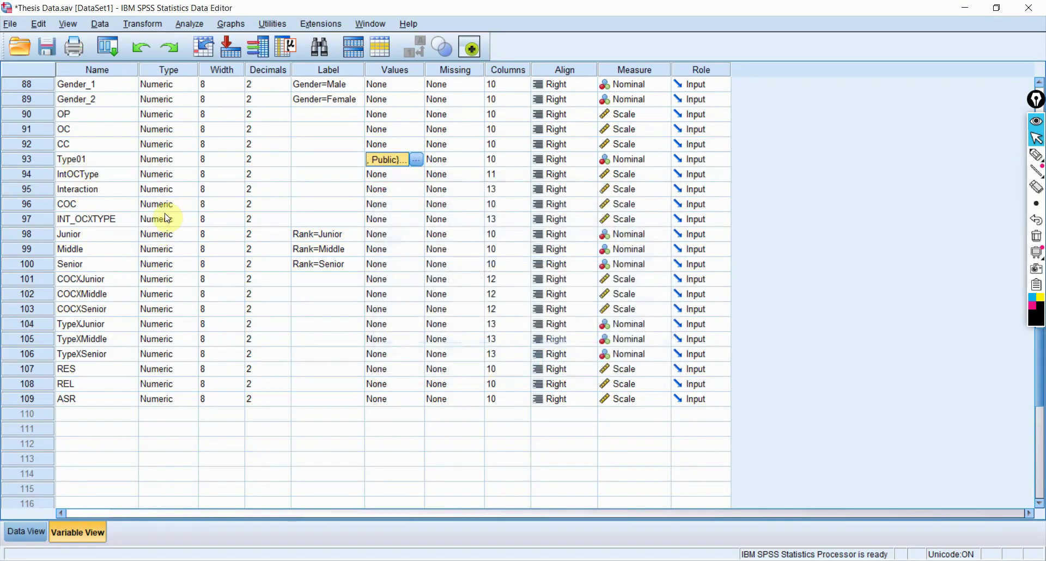
Open the PROCESS v4.0 regression analysis dialog
left_click(201, 23)
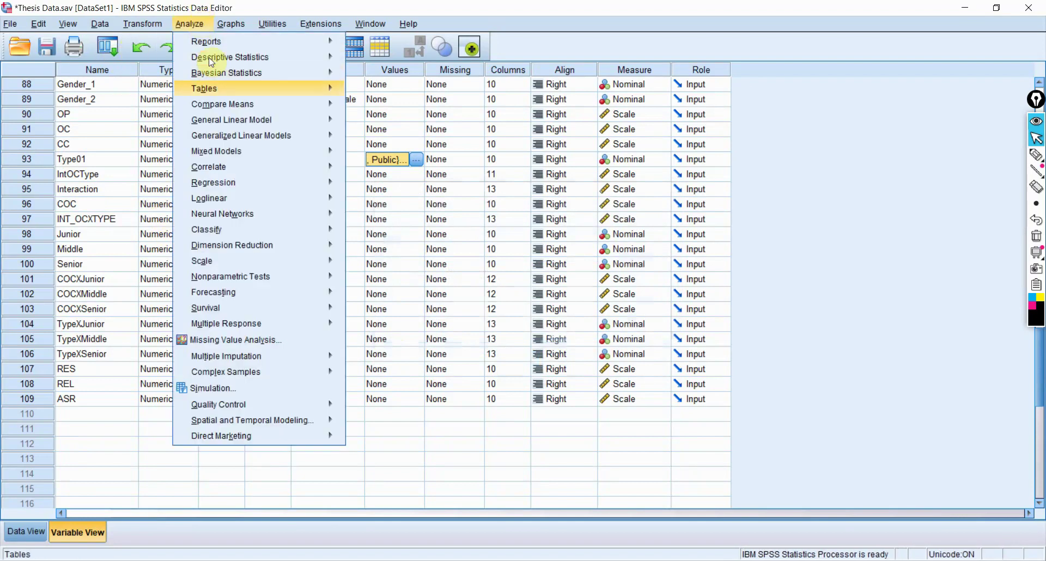
mouse_move(271, 185)
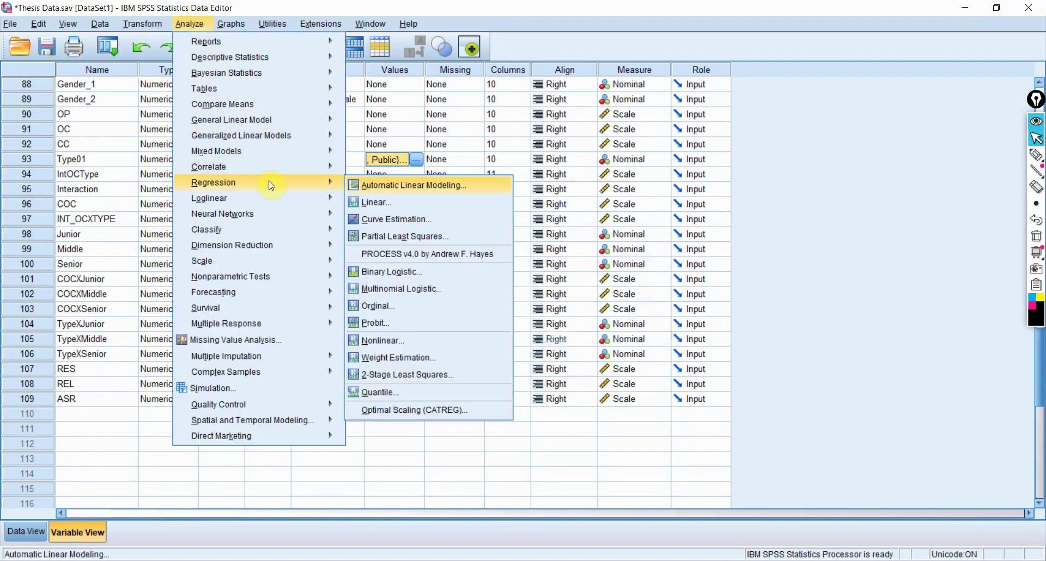
left_click(395, 253)
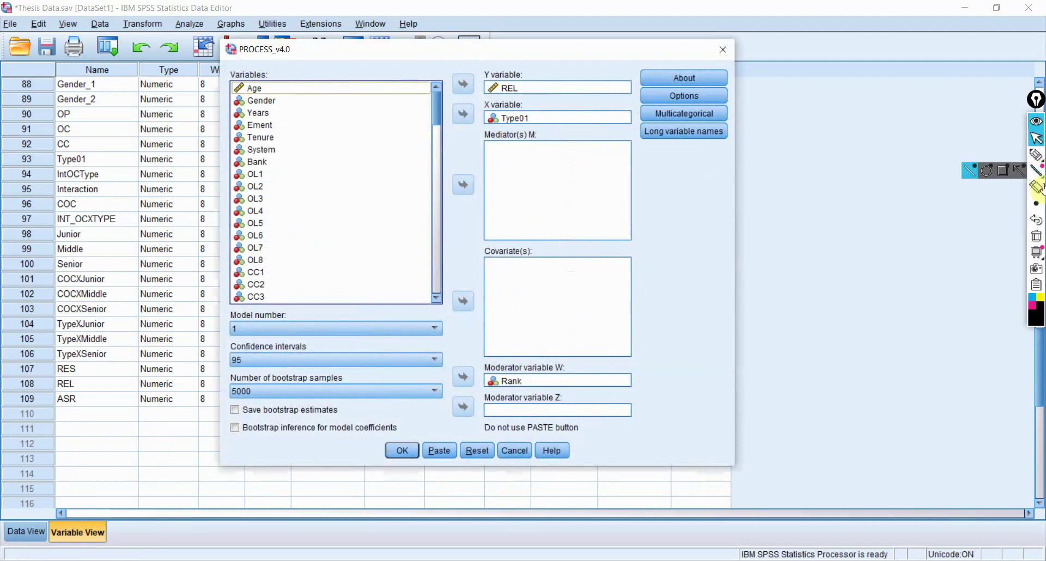
Annotate the Y variable REL, X variable Type01, moderator Rank and model number 1 with the pen
left_click(1036, 155)
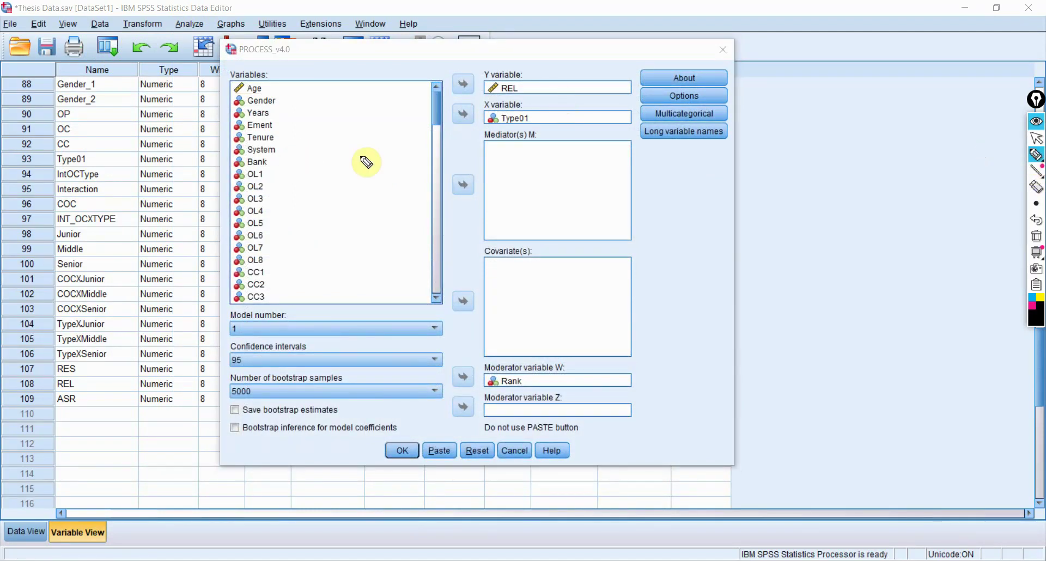
left_click_drag(521, 86, 576, 94)
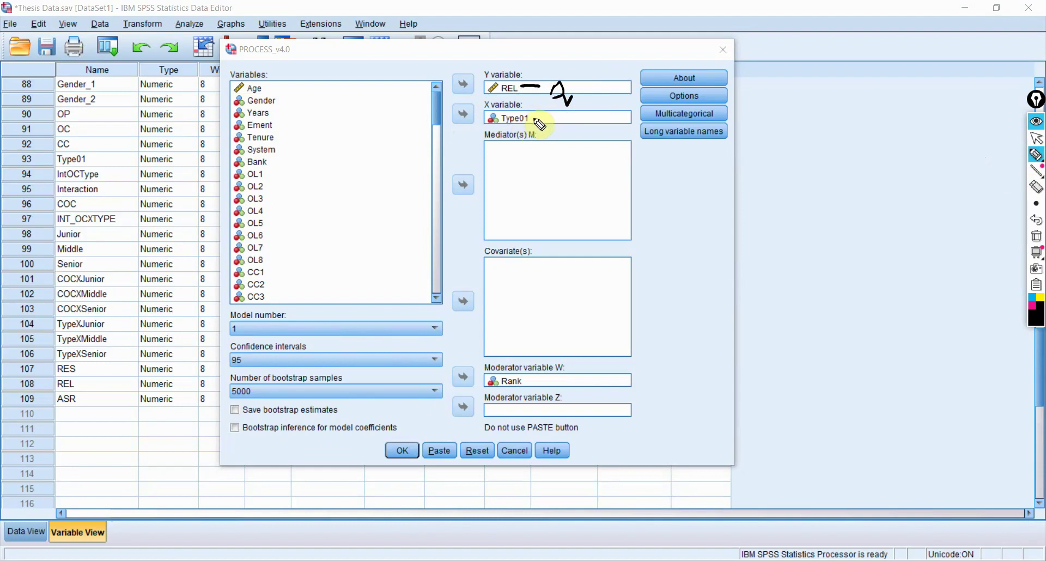
left_click_drag(531, 119, 567, 140)
left_click_drag(521, 376, 539, 381)
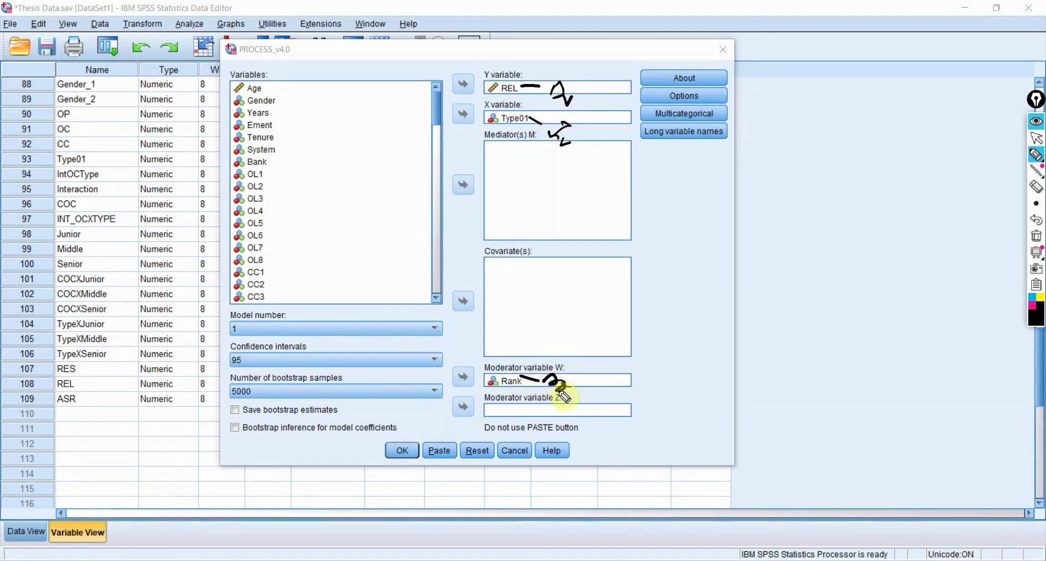
mouse_move(276, 329)
left_mouse_down()
mouse_move(313, 329)
mouse_move(329, 311)
left_mouse_up()
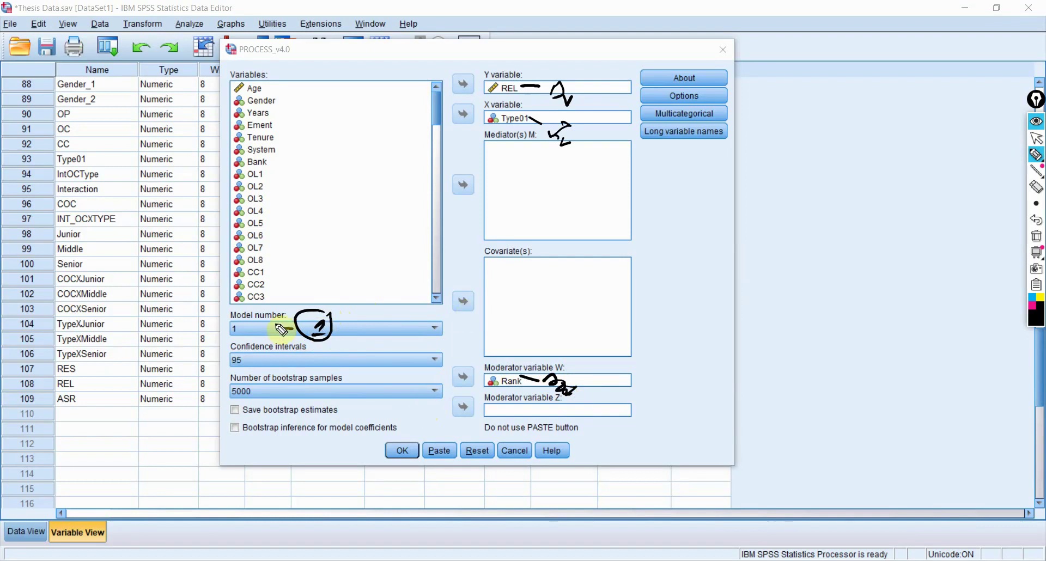
mouse_move(243, 334)
left_mouse_down()
mouse_move(229, 322)
mouse_move(242, 315)
left_mouse_up()
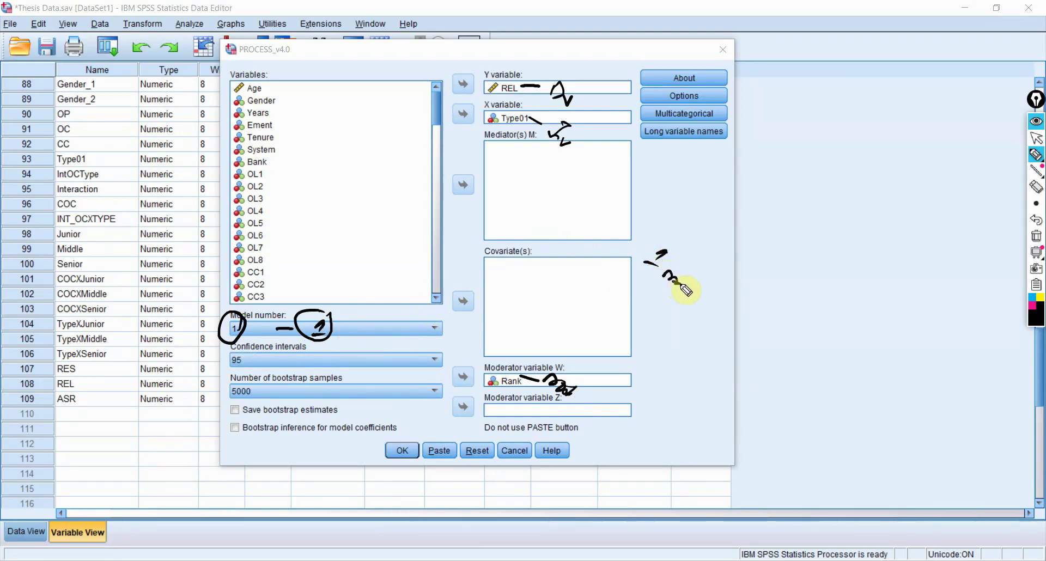
Sketch Rank moderating the path from Type of Bank to REL beside the dialog, and circle the Multicategorical option with the pen
left_click_drag(641, 275, 674, 307)
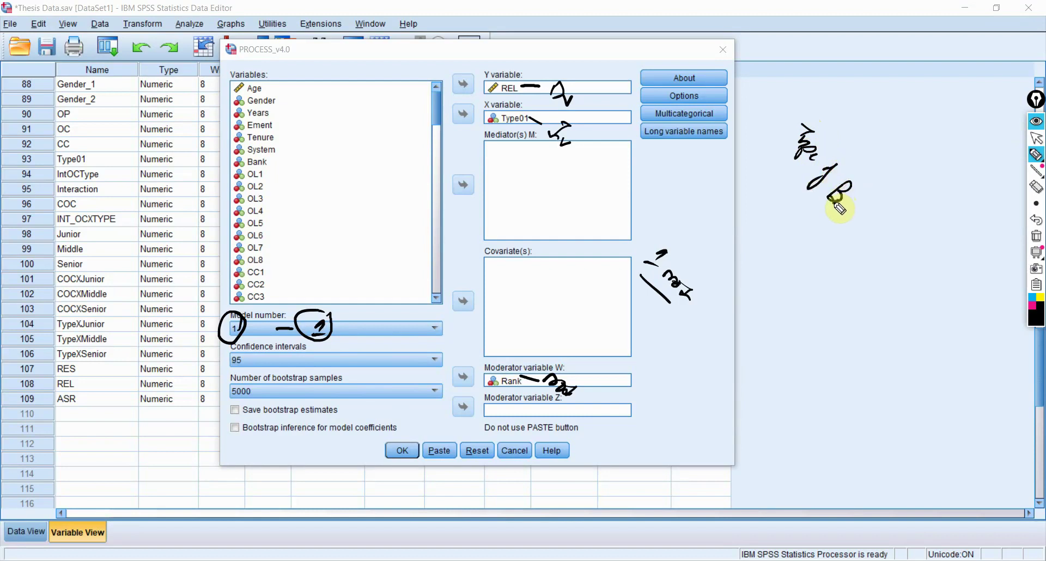
left_click_drag(854, 228, 898, 283)
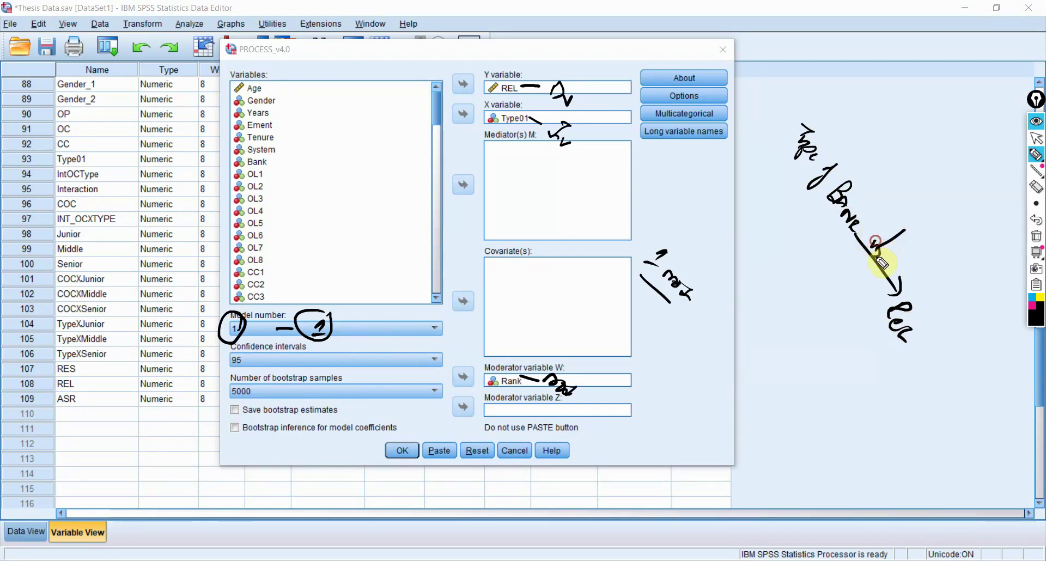
mouse_move(896, 203)
left_mouse_down()
mouse_move(926, 254)
mouse_move(960, 229)
mouse_move(930, 178)
mouse_move(901, 196)
mouse_move(921, 211)
left_mouse_up()
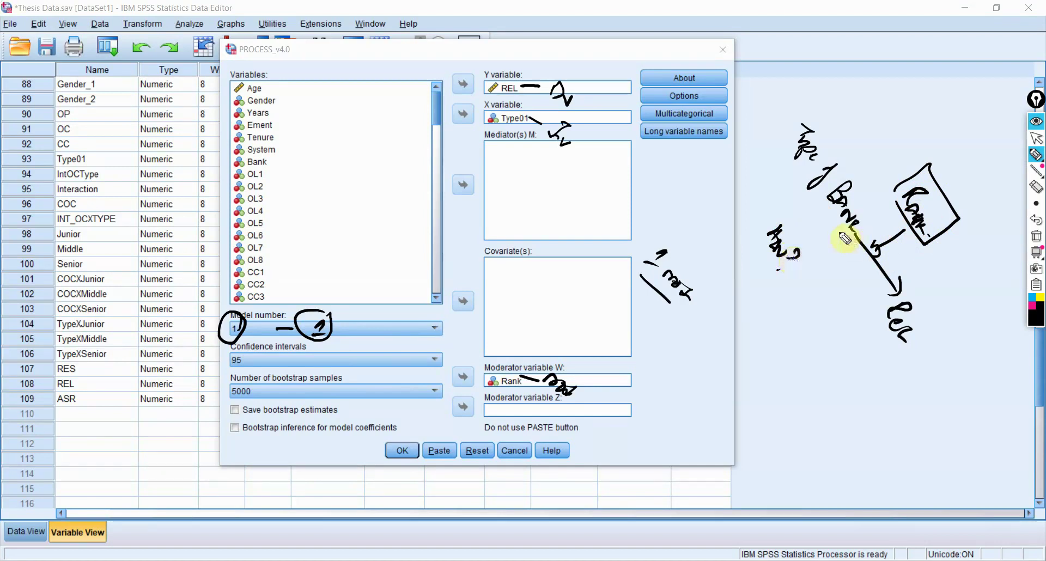
mouse_move(719, 113)
left_mouse_down()
mouse_move(682, 104)
mouse_move(641, 116)
mouse_move(686, 133)
mouse_move(720, 116)
left_mouse_up()
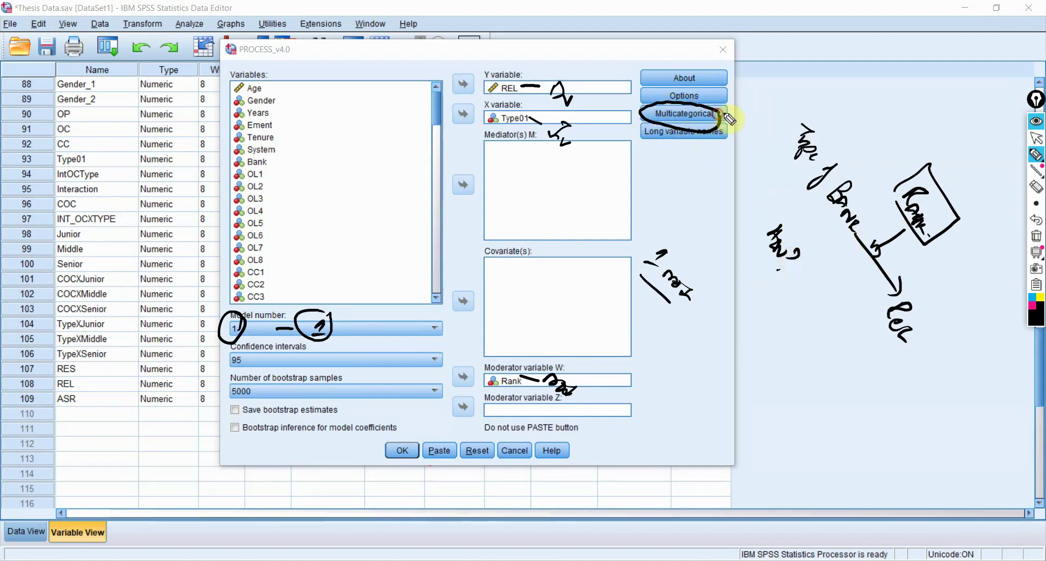
Review the multicategorical settings, erase all pen annotations, and accept Variable W as multicategorical with Indicator coding
key("ctrl+shift+1")
left_click(704, 111)
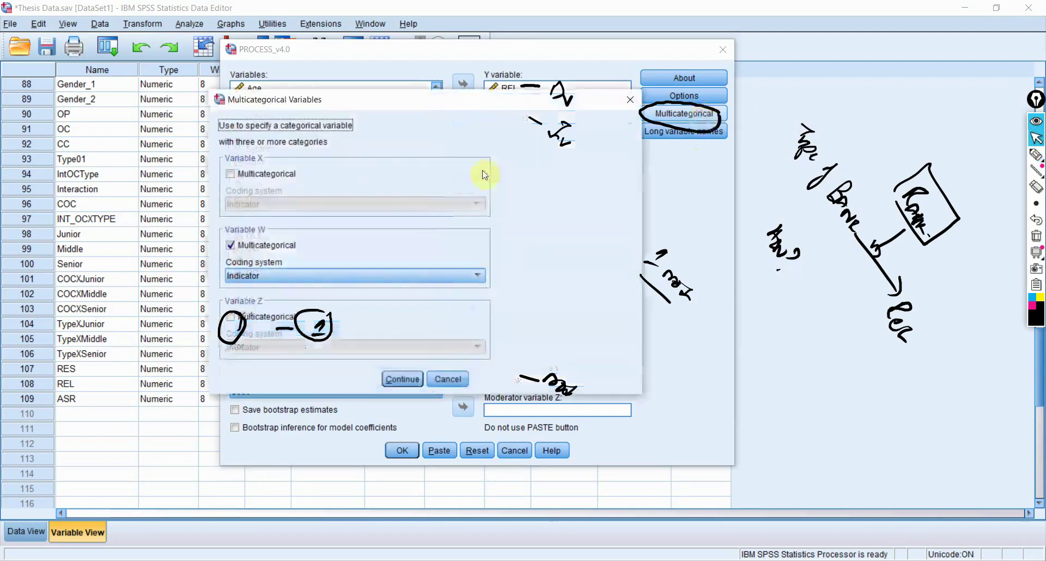
left_click(1034, 238)
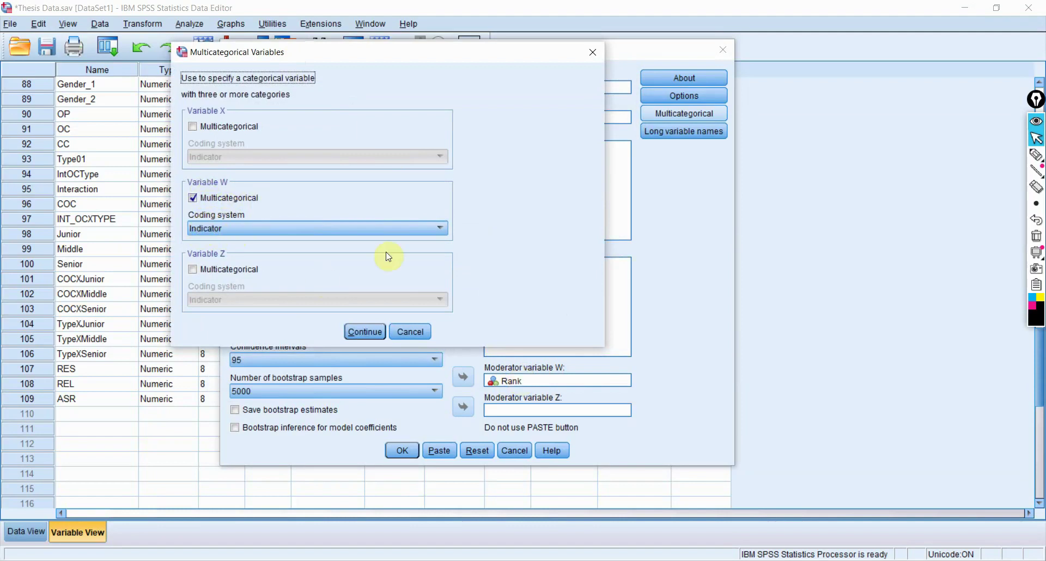
left_click(378, 329)
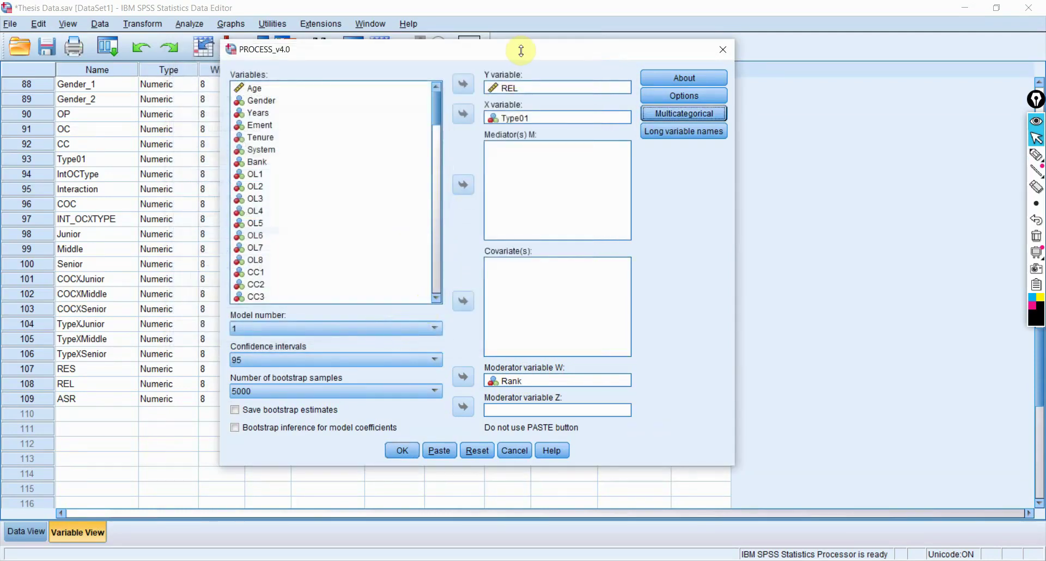
Run the Model 1 moderation analysis with REL as Y, Type01 as X and Rank as moderator W
left_click(526, 89)
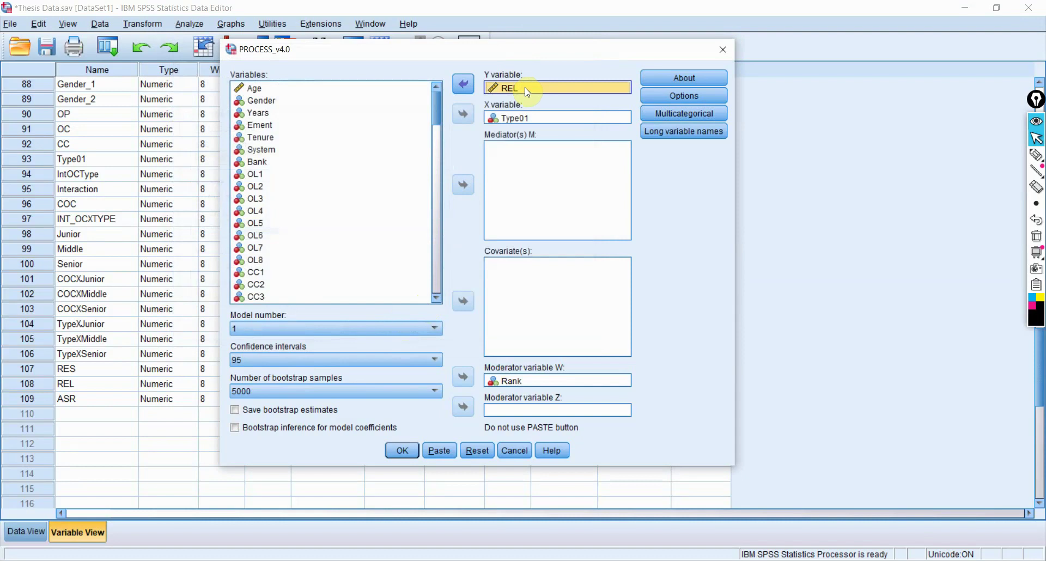
left_click(532, 119)
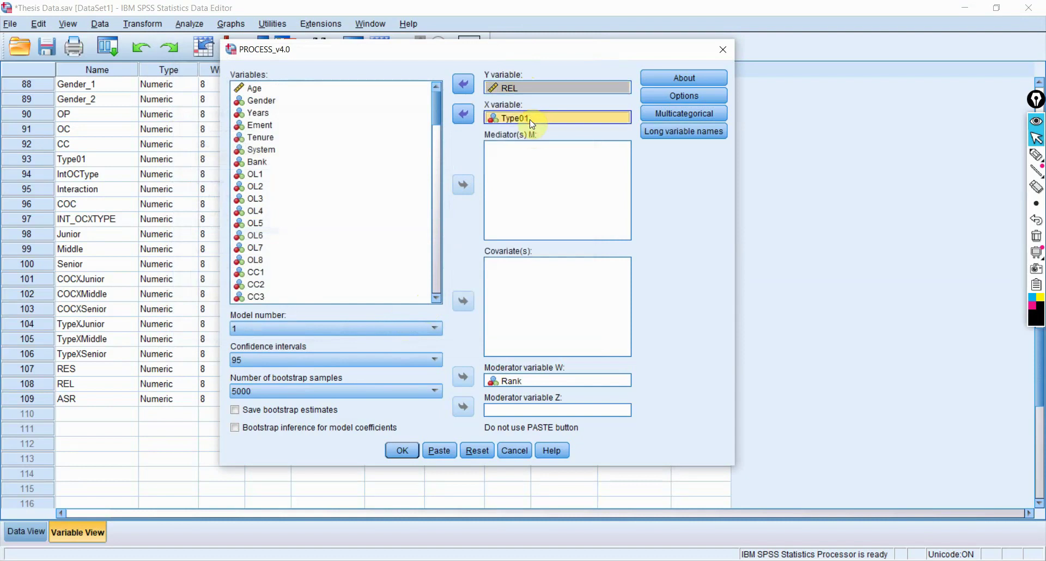
left_click(536, 380)
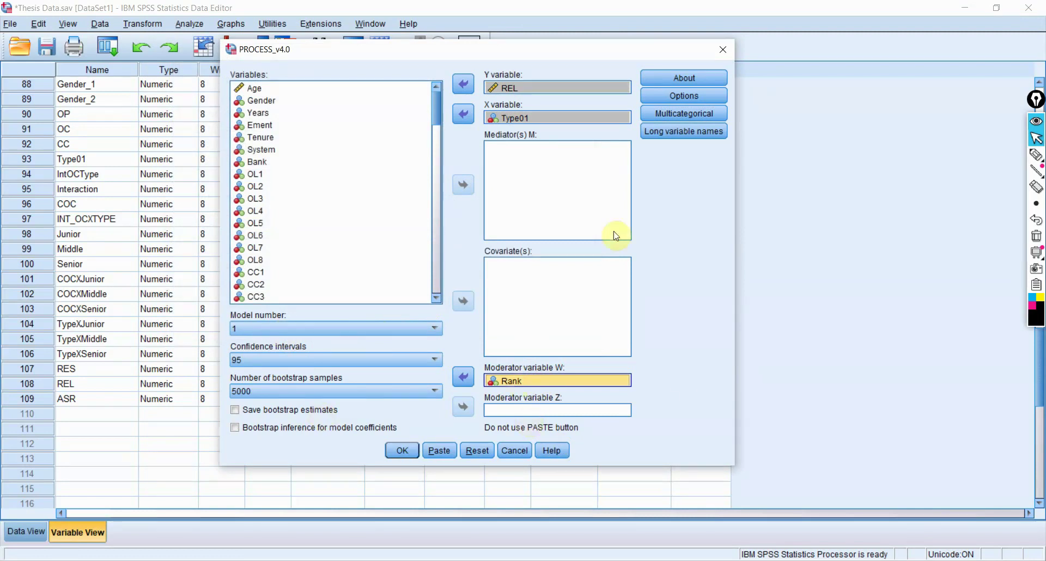
left_click(411, 444)
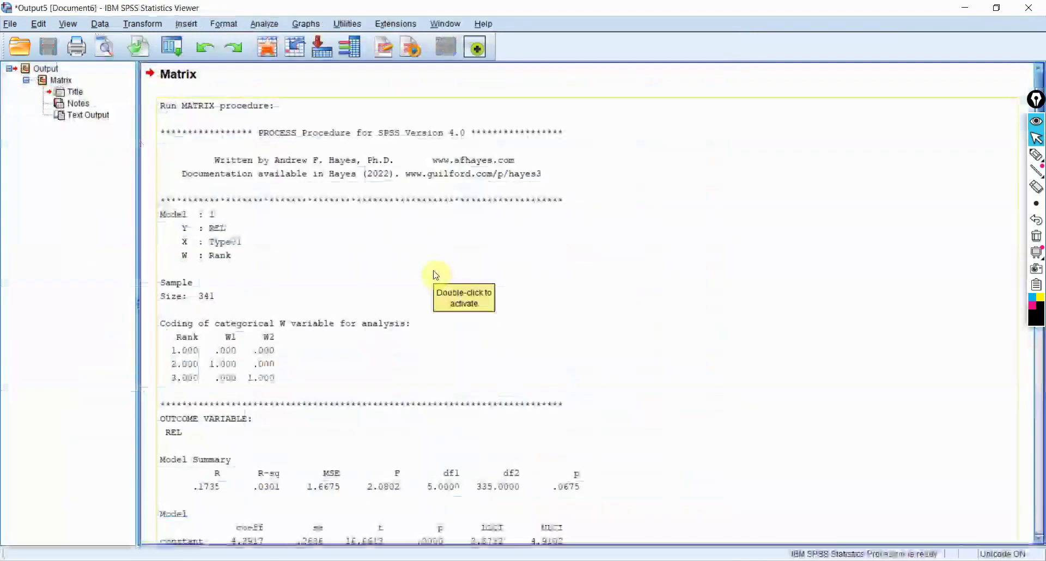
Mark REL, Type01 and Rank in the Matrix output with the pen and underline the heading of the categorical W coding table
mouse_move(1035, 156)
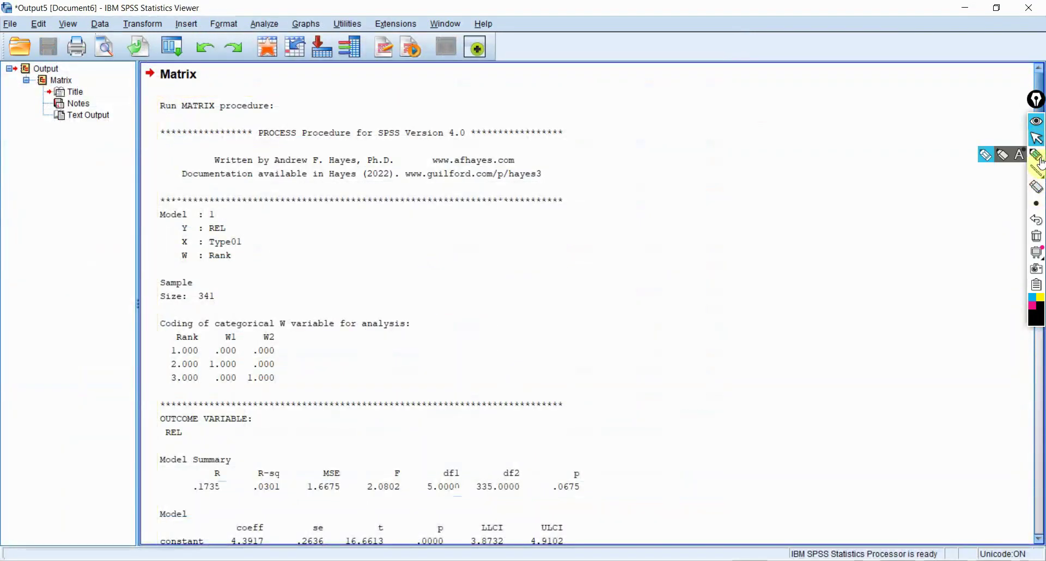
left_click(993, 157)
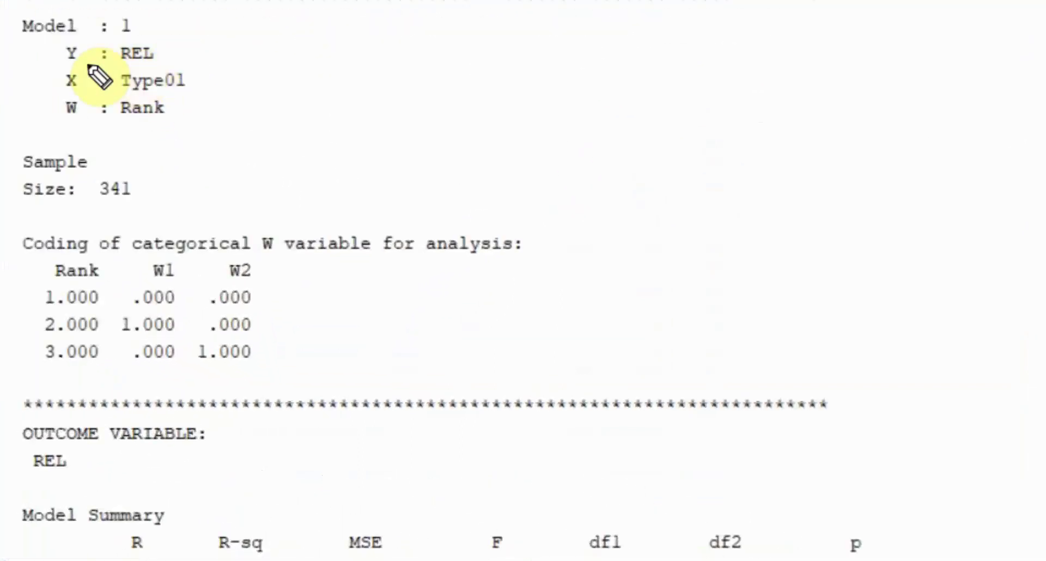
left_click_drag(161, 56, 207, 55)
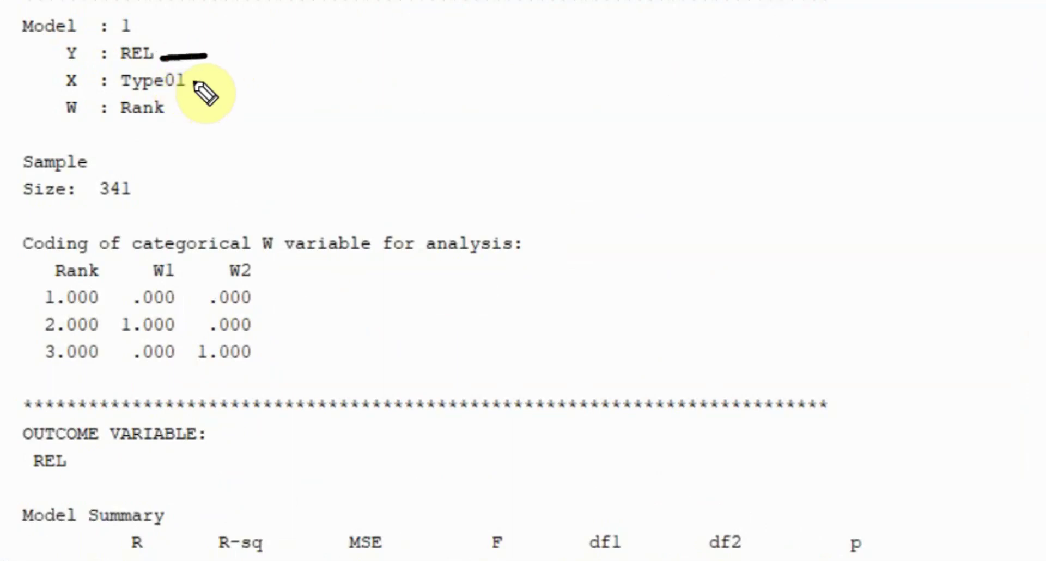
left_click_drag(189, 81, 230, 79)
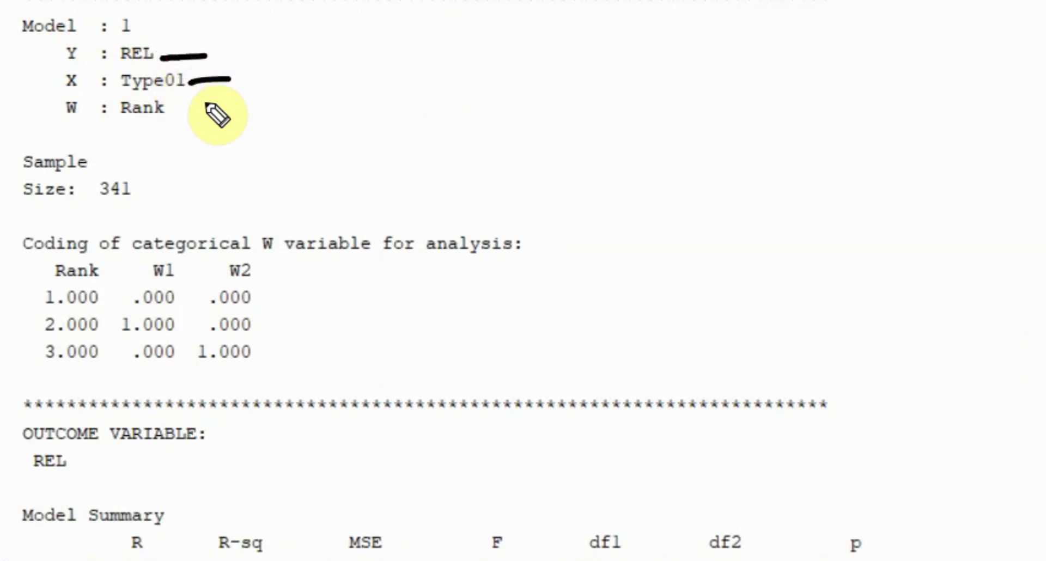
left_click_drag(172, 109, 213, 107)
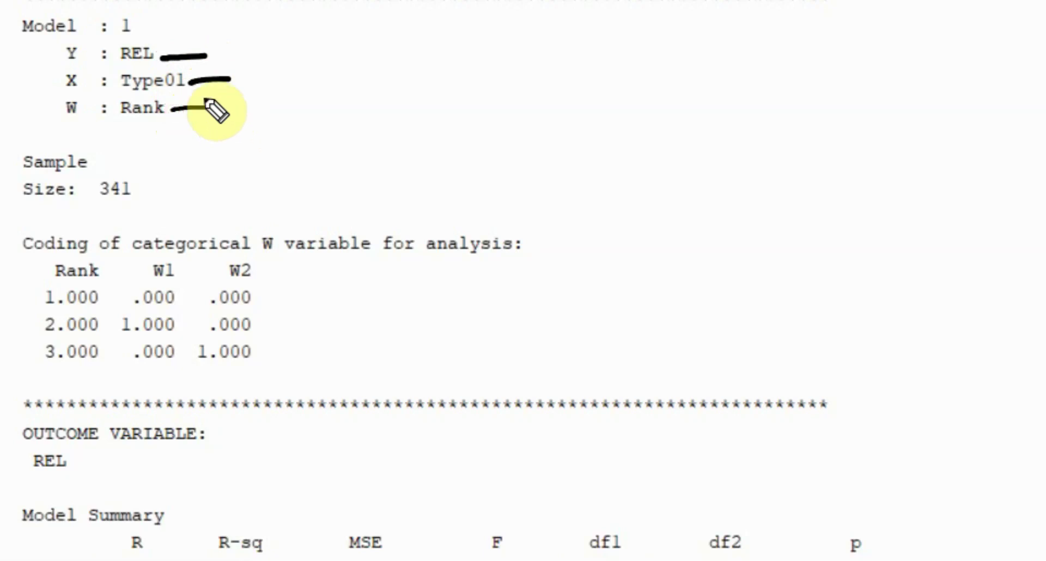
left_click_drag(108, 121, 188, 123)
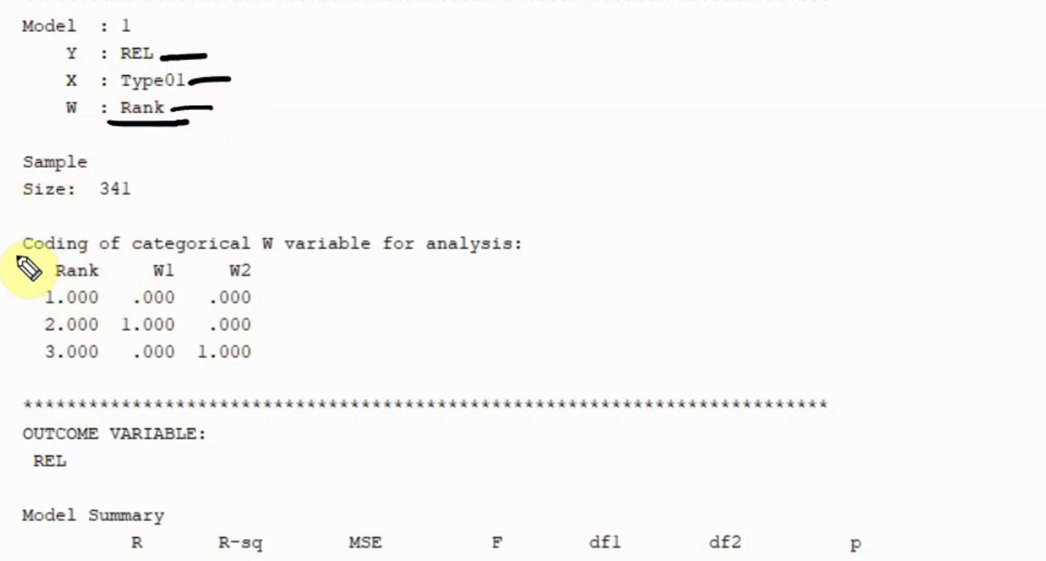
left_click_drag(14, 255, 497, 261)
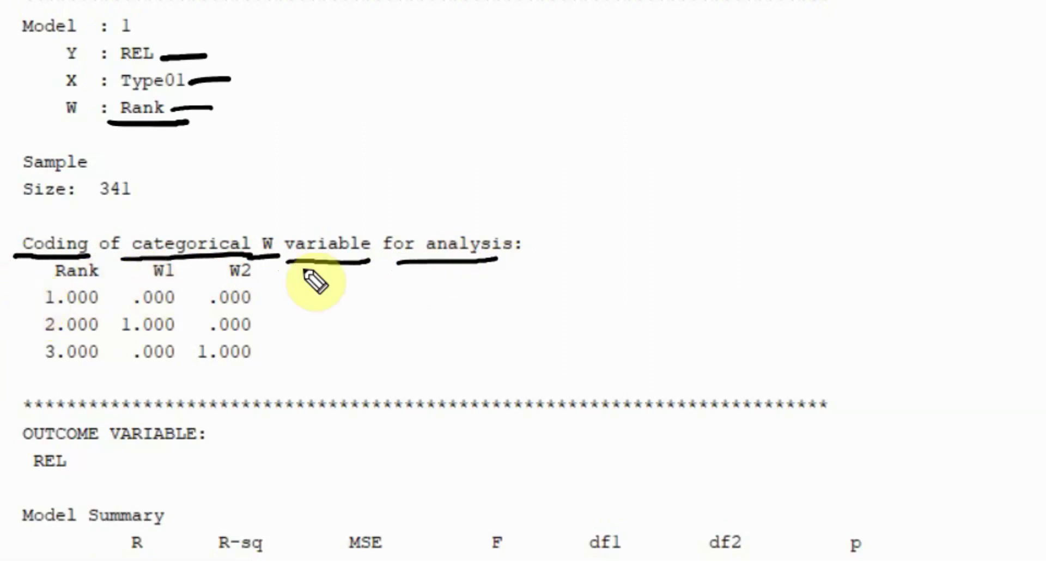
Handwrite a circled 1 with "Junior - Ref" beside the output, then underline and circle Junior as the reference category
mouse_move(728, 111)
left_mouse_down()
mouse_move(745, 97)
mouse_move(784, 116)
mouse_move(825, 166)
mouse_move(908, 191)
mouse_move(921, 251)
left_mouse_up()
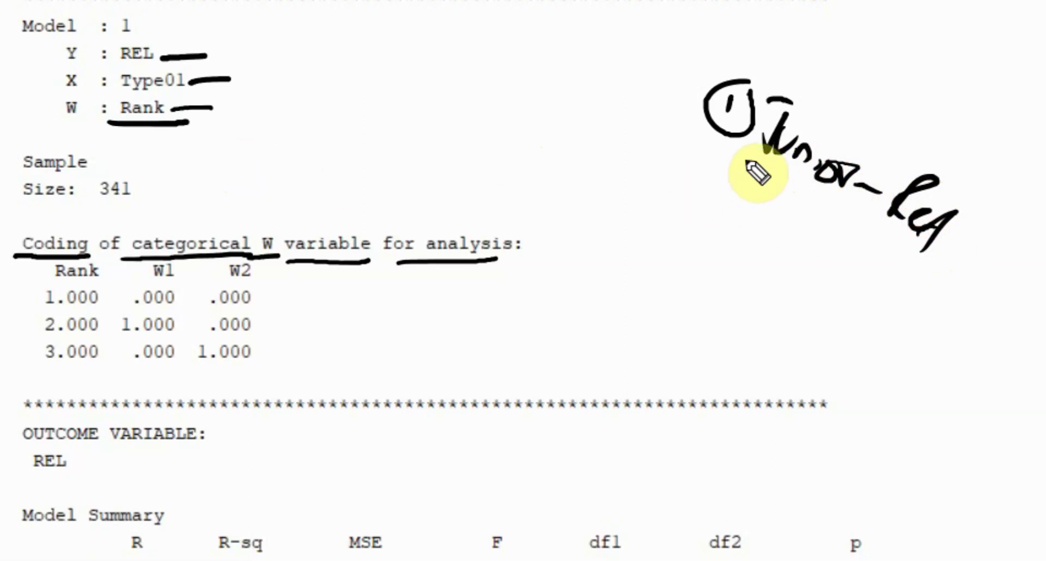
left_click_drag(736, 158, 829, 208)
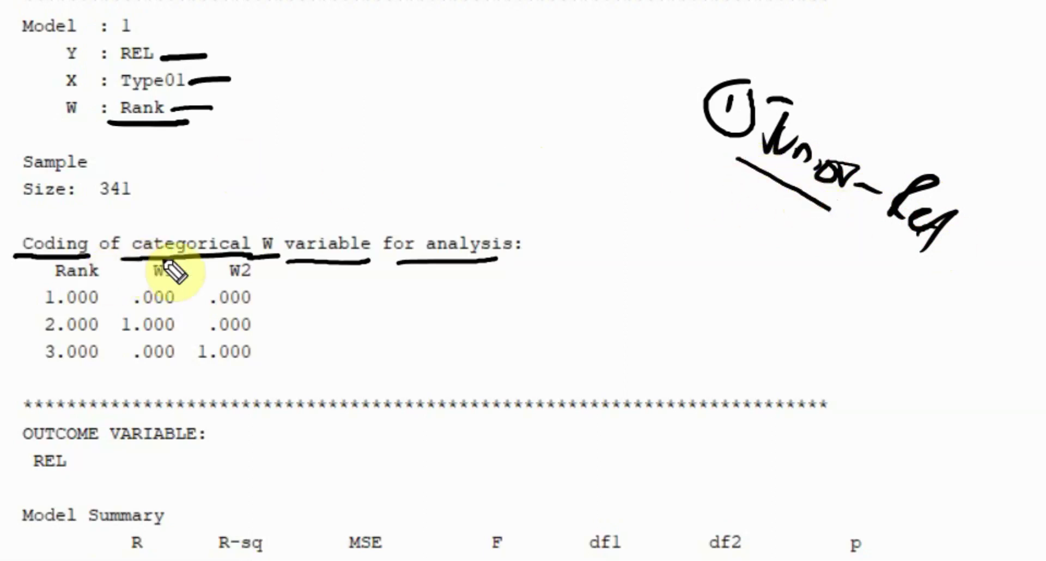
left_click_drag(843, 77, 859, 165)
left_click_drag(875, 120, 812, 175)
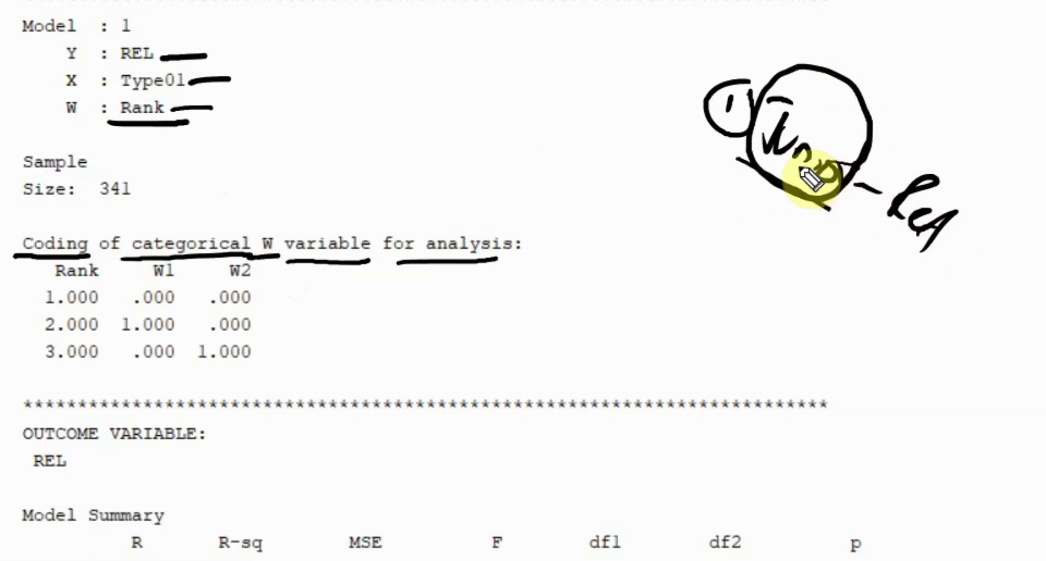
Handwrite a circled 2 with its rank label beside the output, underline W1 and its 1.000 code, and circle the W2 code of 1.000
mouse_move(667, 176)
left_mouse_down()
mouse_move(684, 175)
mouse_move(678, 205)
mouse_move(661, 215)
mouse_move(705, 153)
left_mouse_up()
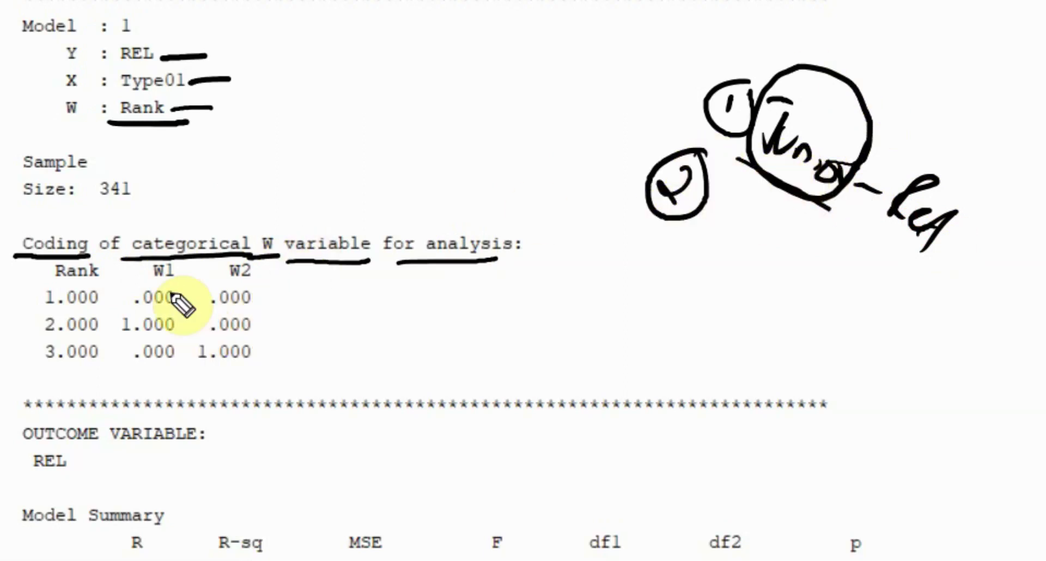
left_click_drag(150, 283, 183, 281)
left_click_drag(109, 334, 159, 332)
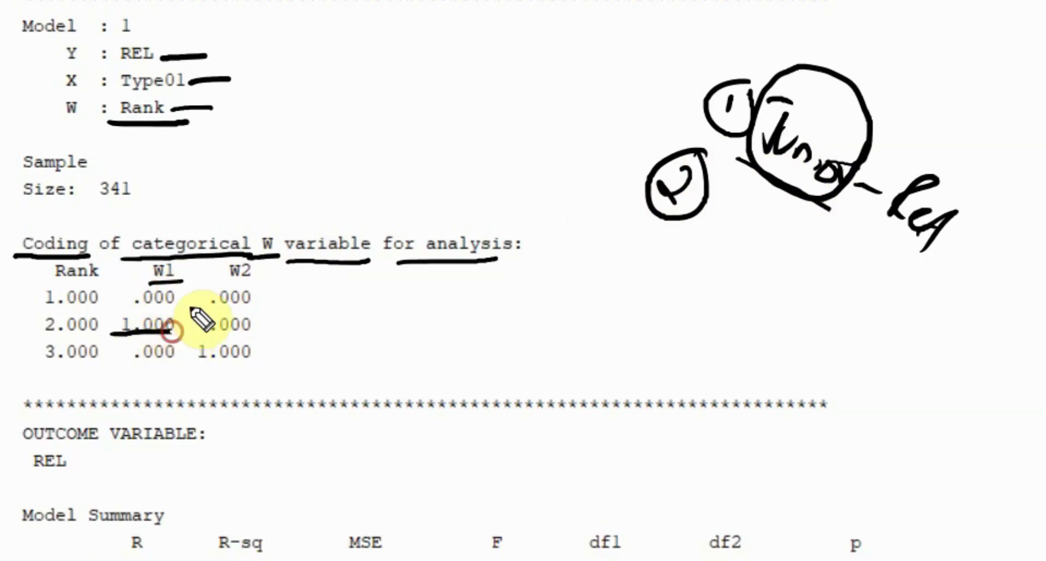
mouse_move(715, 221)
left_mouse_down()
mouse_move(740, 208)
mouse_move(745, 236)
mouse_move(778, 227)
mouse_move(747, 231)
mouse_move(787, 238)
mouse_move(773, 247)
mouse_move(805, 263)
left_mouse_up()
mouse_move(262, 346)
left_mouse_down()
mouse_move(227, 339)
mouse_move(229, 373)
mouse_move(270, 335)
left_mouse_up()
left_click_drag(635, 240, 714, 299)
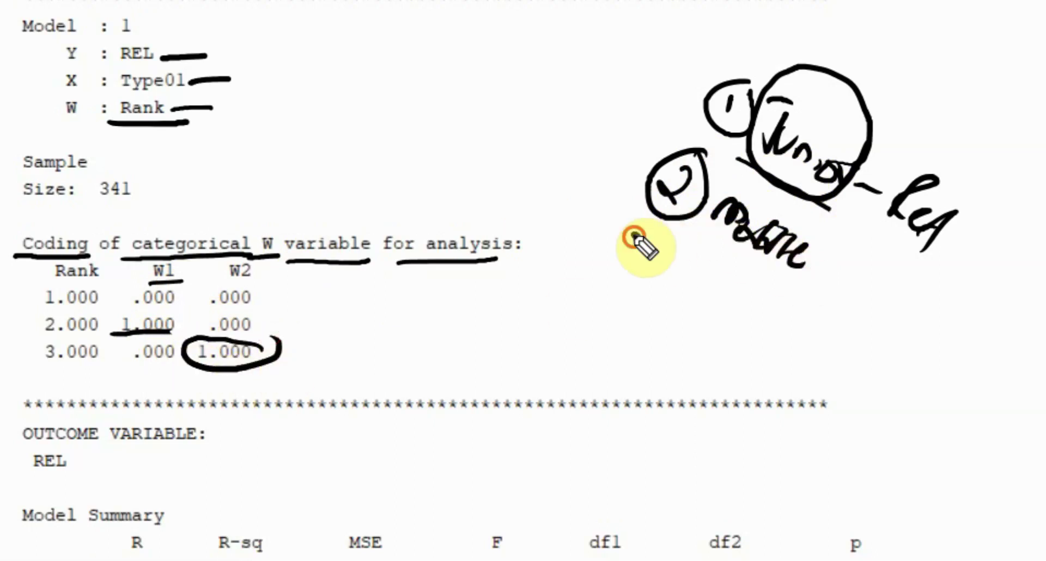
left_click_drag(534, 338, 565, 349)
Underline REL as the outcome variable and sketch a path diagram from Type to REL with Rank as the moderator
scroll(329, 342, "down", 3)
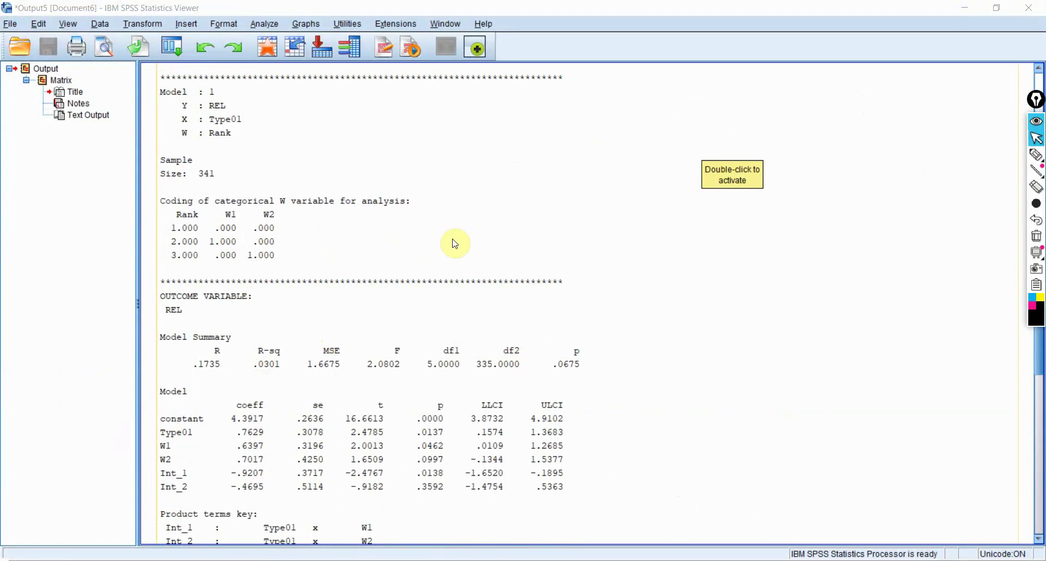
left_click(1036, 155)
left_click_drag(160, 317, 188, 314)
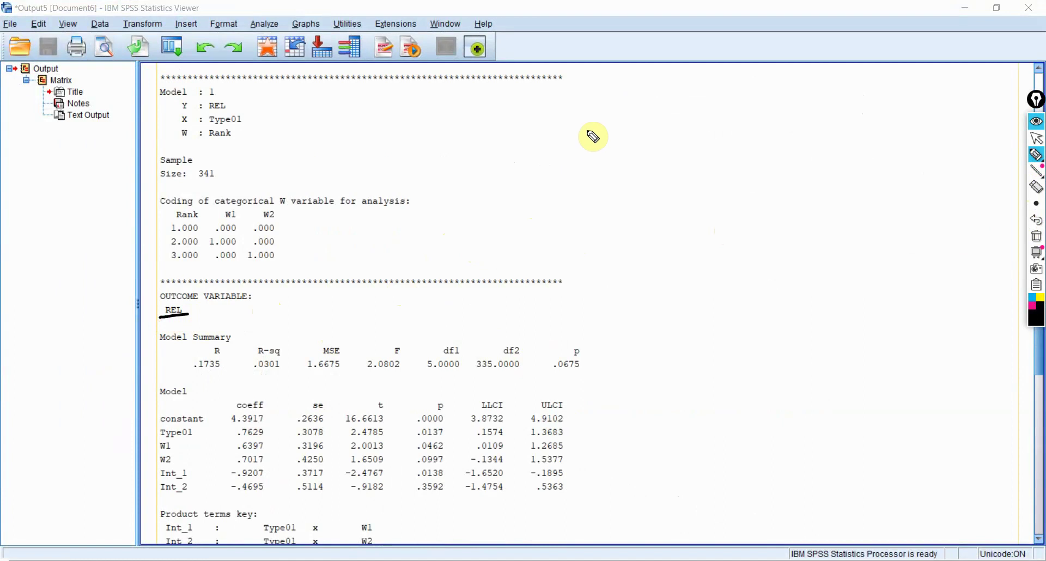
left_click_drag(578, 100, 600, 100)
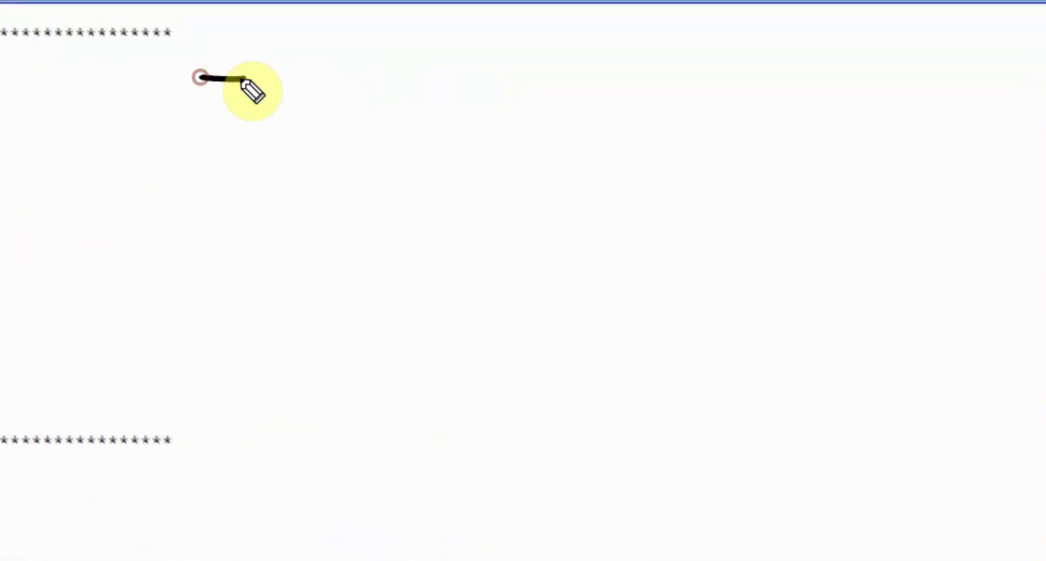
mouse_move(241, 80)
left_mouse_down()
mouse_move(224, 98)
mouse_move(269, 105)
mouse_move(283, 123)
mouse_move(512, 141)
mouse_move(523, 157)
mouse_move(572, 148)
mouse_move(592, 159)
left_mouse_up()
mouse_move(433, 68)
left_mouse_down()
mouse_move(407, 104)
mouse_move(428, 100)
left_mouse_up()
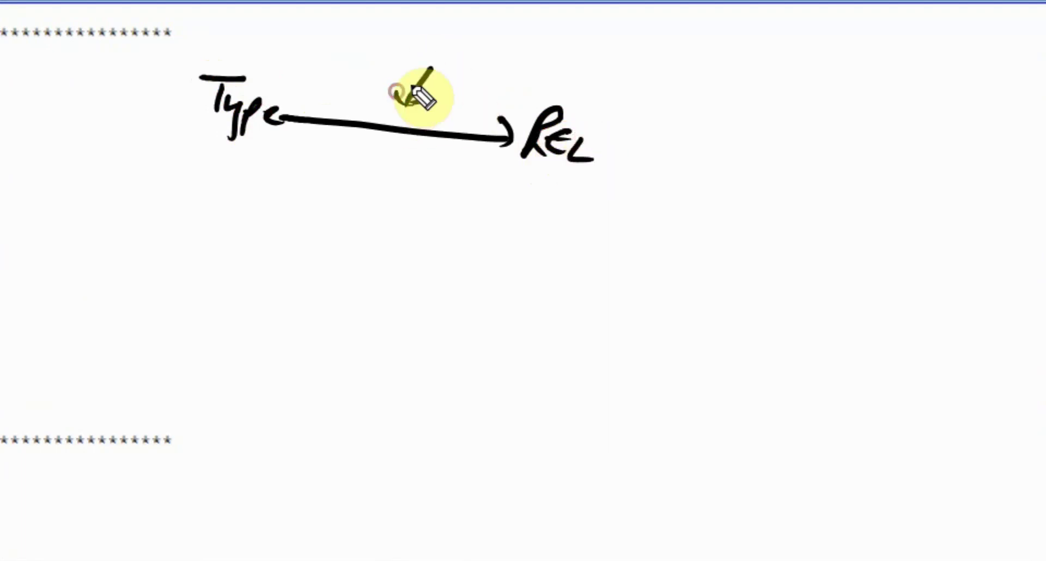
mouse_move(420, 53)
left_mouse_down()
mouse_move(462, 31)
mouse_move(447, 56)
mouse_move(509, 75)
left_mouse_up()
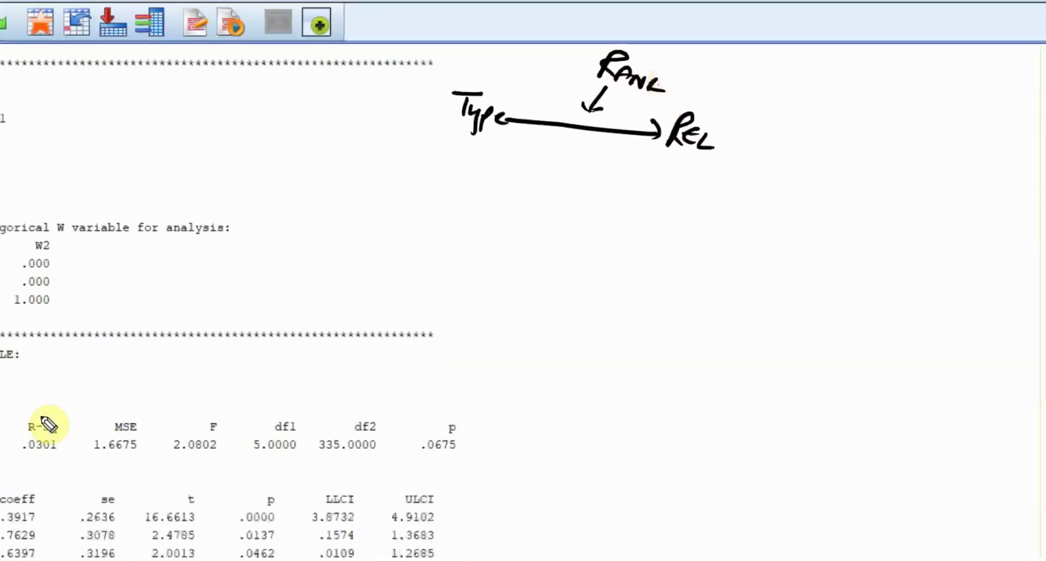
Underline R, R-sq and F in the Model Summary, outline the predictors Type01 through Int_2, and circle the model p-value
left_click_drag(0, 375, 0, 376)
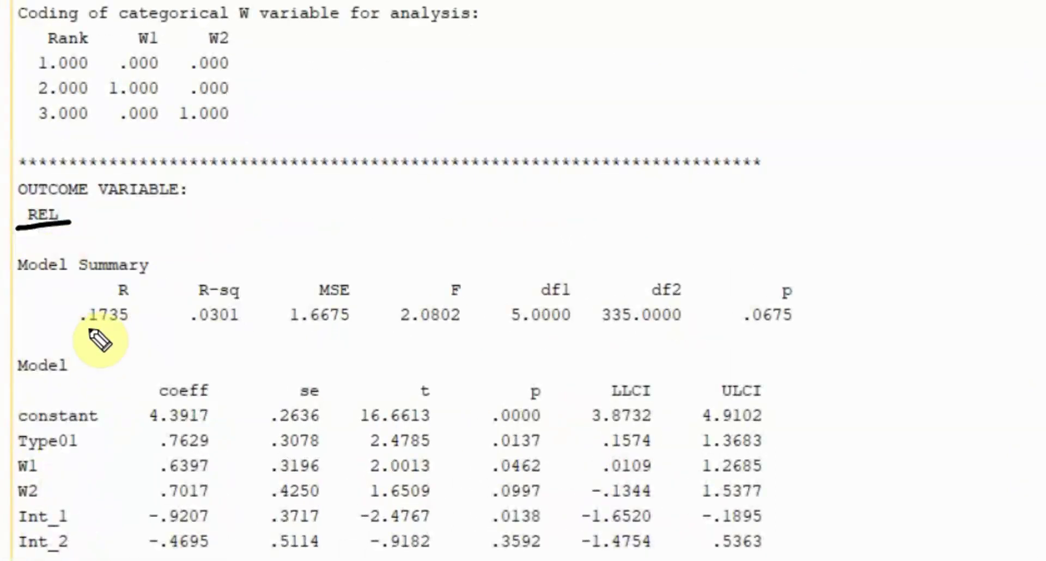
mouse_move(77, 334)
left_mouse_down()
mouse_move(228, 331)
mouse_move(203, 331)
left_mouse_up()
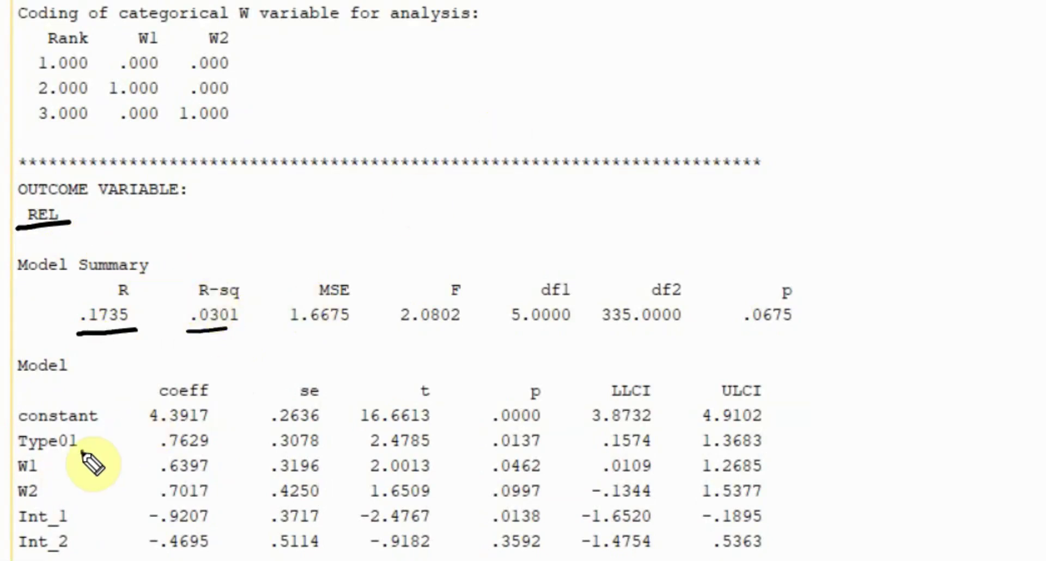
left_click_drag(38, 434, 4, 545)
left_click_drag(74, 557, 82, 445)
left_click_drag(399, 326, 396, 326)
mouse_move(729, 331)
left_mouse_down()
mouse_move(795, 330)
mouse_move(812, 288)
mouse_move(768, 260)
mouse_move(706, 310)
mouse_move(752, 345)
mouse_move(801, 292)
left_mouse_up()
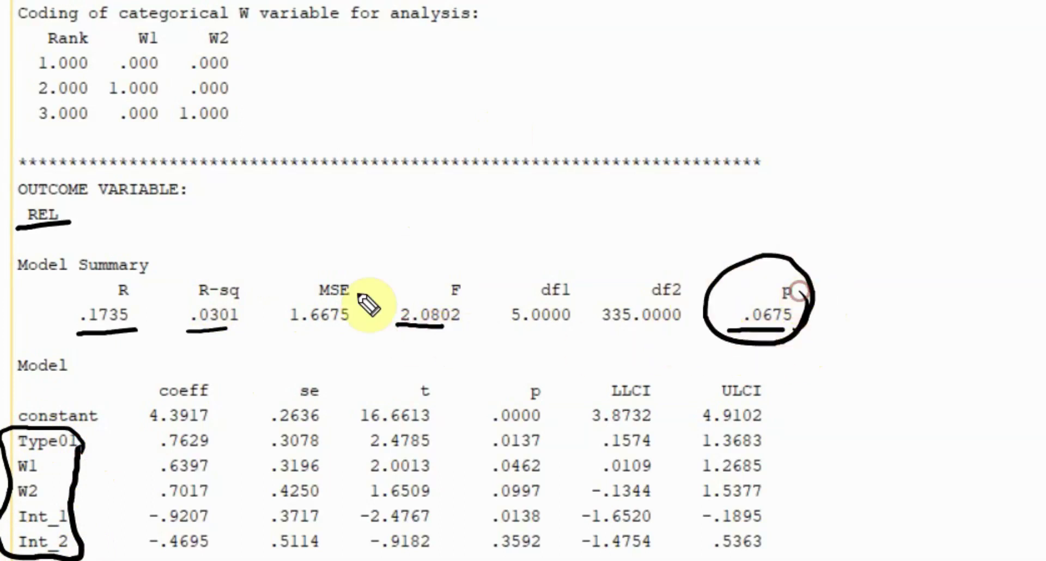
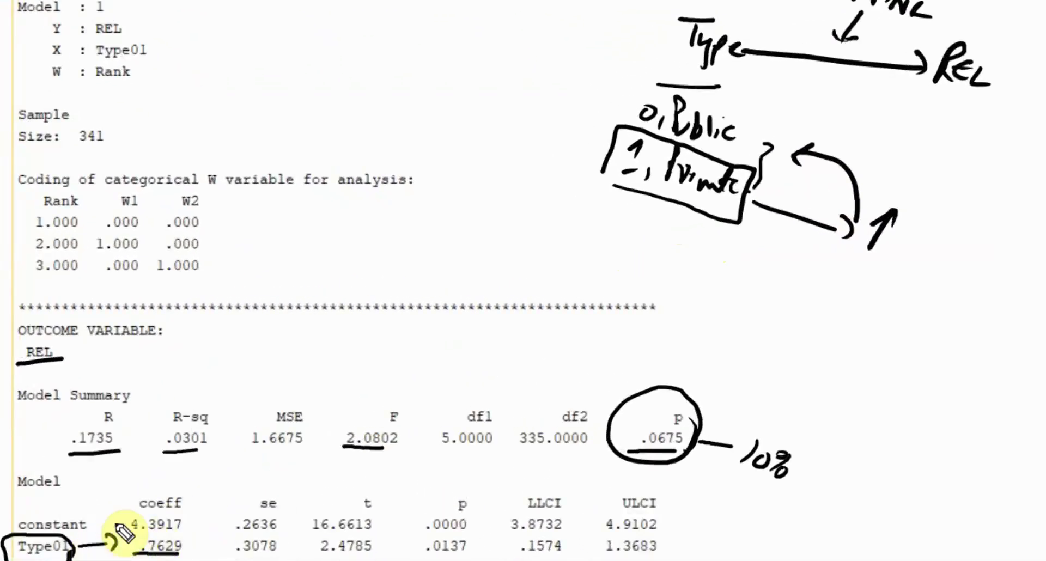
Label Type as "Binary" in the diagram with an arrow and underline, and box the p-value in the Type01 row
left_click_drag(664, 40, 628, 40)
left_click_drag(642, 30, 642, 48)
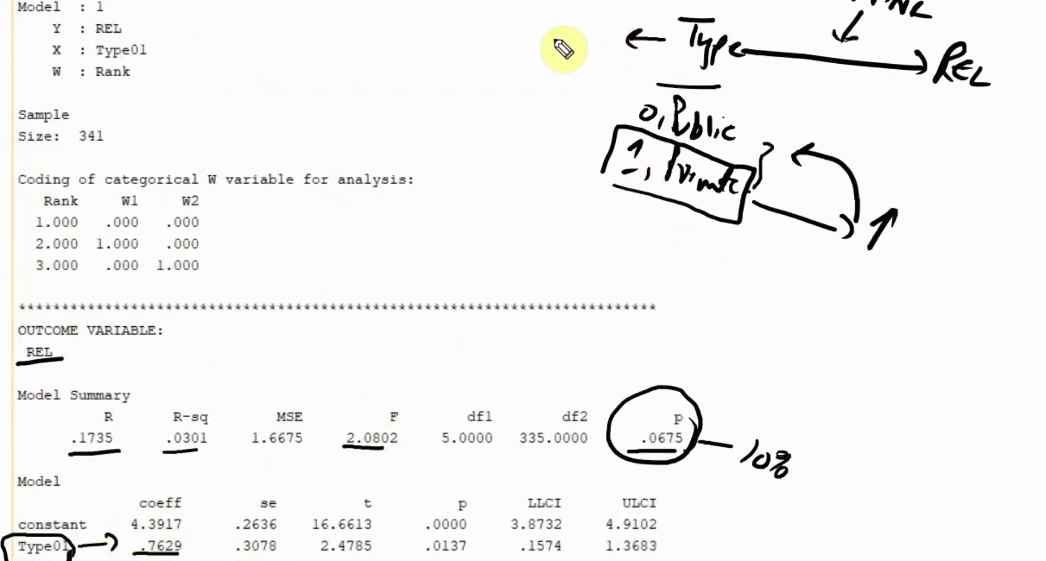
mouse_move(538, 31)
left_mouse_down()
mouse_move(595, 47)
mouse_move(593, 85)
left_mouse_up()
left_click_drag(522, 74, 580, 69)
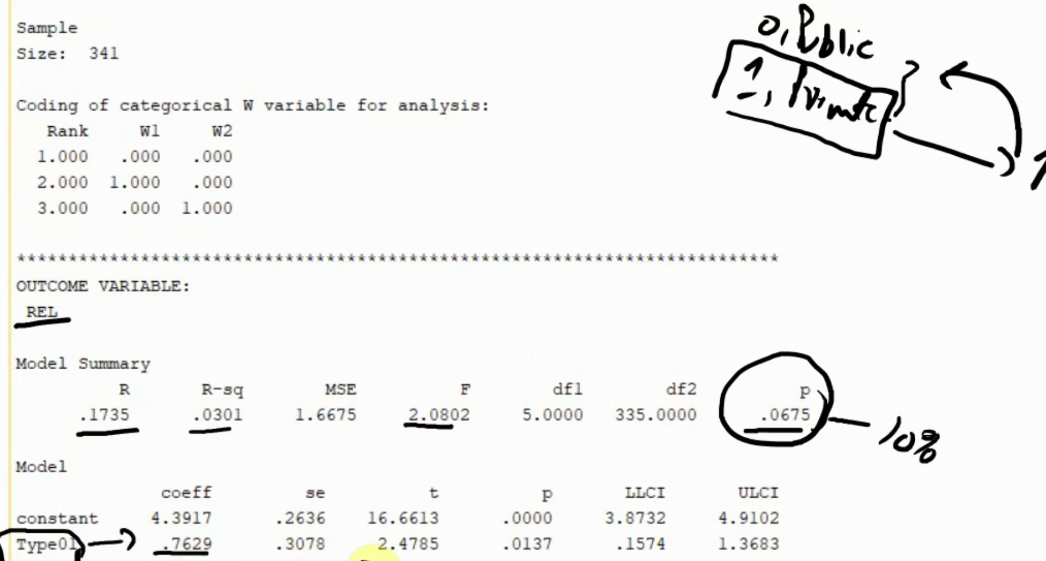
left_click_drag(543, 549, 551, 547)
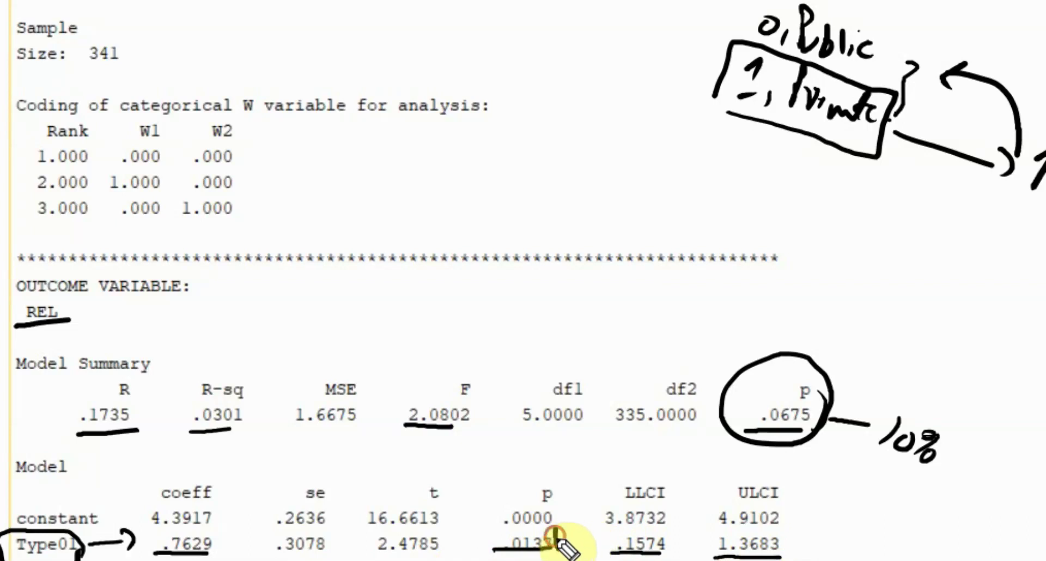
left_click_drag(561, 539, 556, 529)
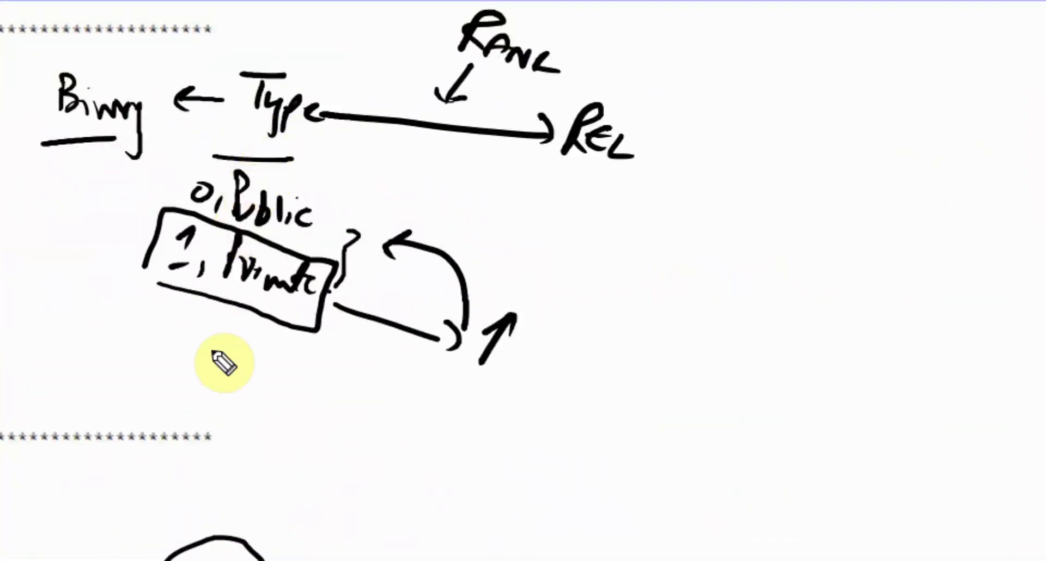
Write under the Private box that it has higher "REL in comparison to" Public, underlining REL and circling "0, Public"
left_click_drag(249, 312, 248, 366)
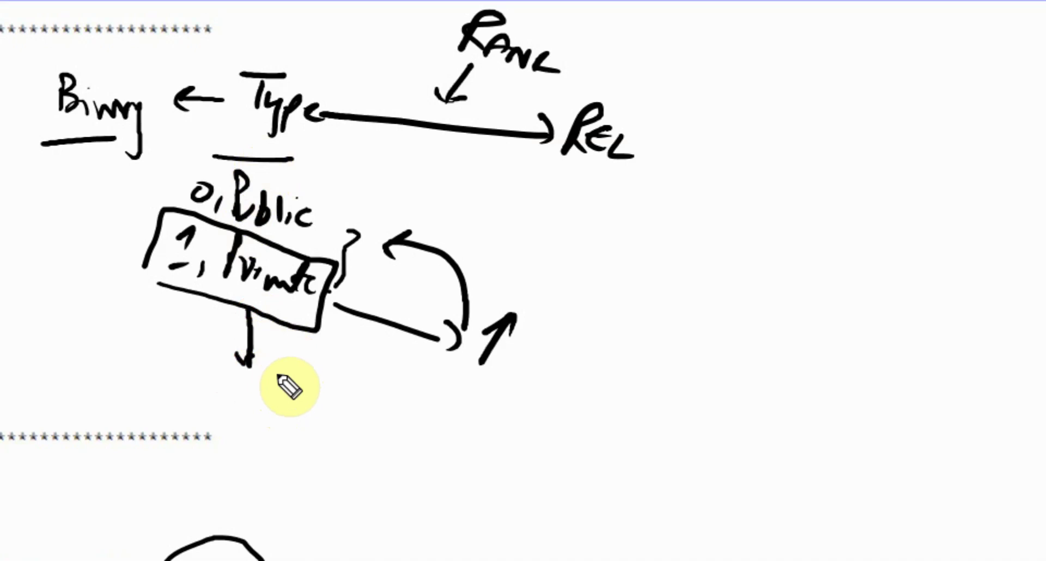
mouse_move(275, 373)
left_mouse_down()
mouse_move(305, 393)
mouse_move(314, 381)
mouse_move(330, 395)
mouse_move(379, 398)
left_mouse_up()
mouse_move(438, 381)
left_mouse_down()
mouse_move(443, 402)
mouse_move(467, 411)
mouse_move(542, 404)
mouse_move(568, 424)
mouse_move(703, 423)
mouse_move(755, 450)
mouse_move(784, 485)
mouse_move(855, 495)
mouse_move(904, 534)
mouse_move(886, 536)
left_mouse_up()
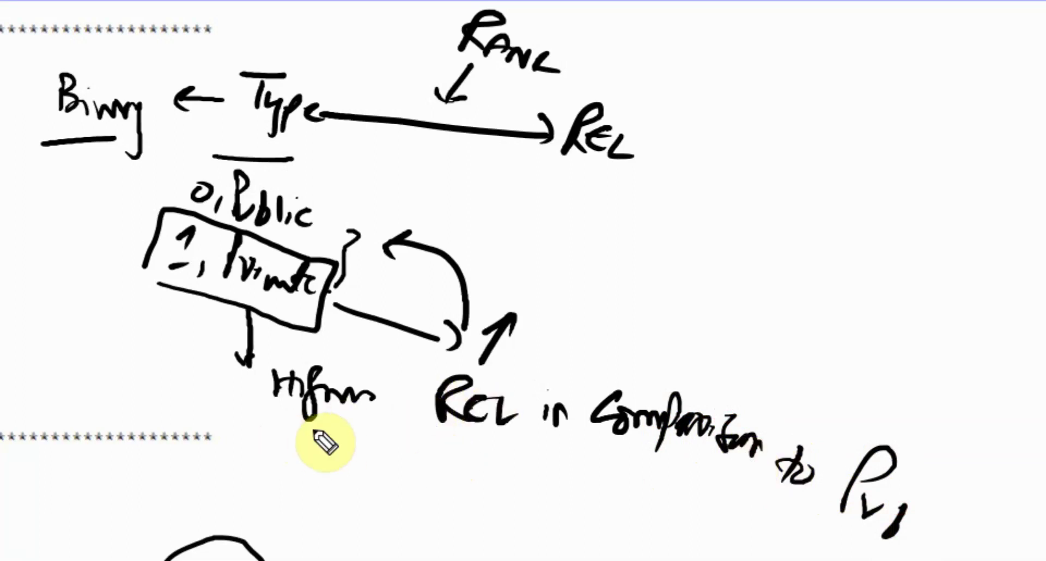
left_click_drag(424, 445, 534, 460)
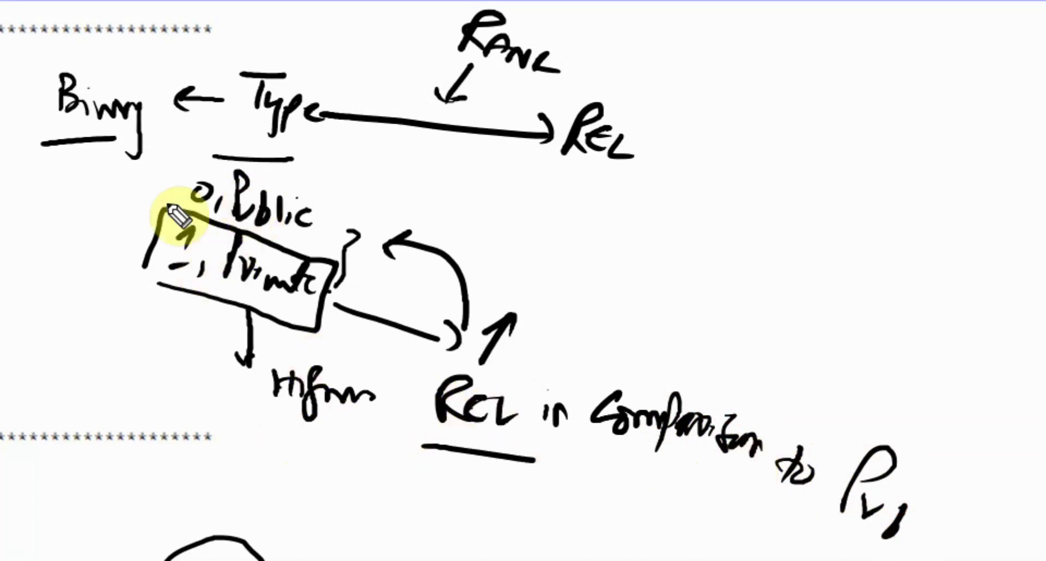
mouse_move(300, 242)
left_mouse_down()
mouse_move(322, 224)
mouse_move(285, 148)
left_mouse_up()
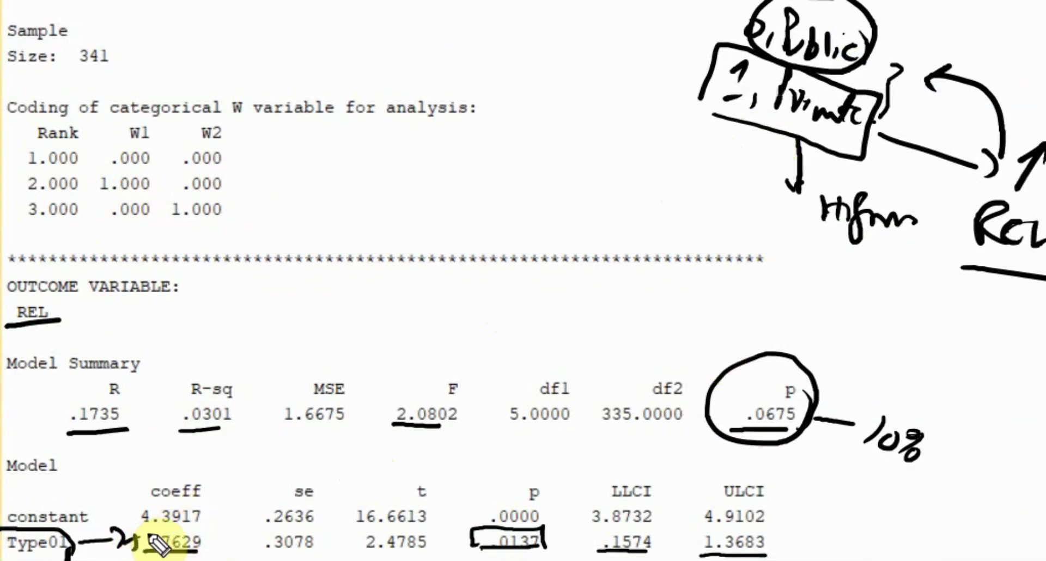
Add an upward arrow beside Private, a circled 1 with "Higher", and a circled "-.7629" below the diagram notes
mouse_move(691, 137)
left_mouse_down()
mouse_move(684, 174)
mouse_move(706, 143)
left_mouse_up()
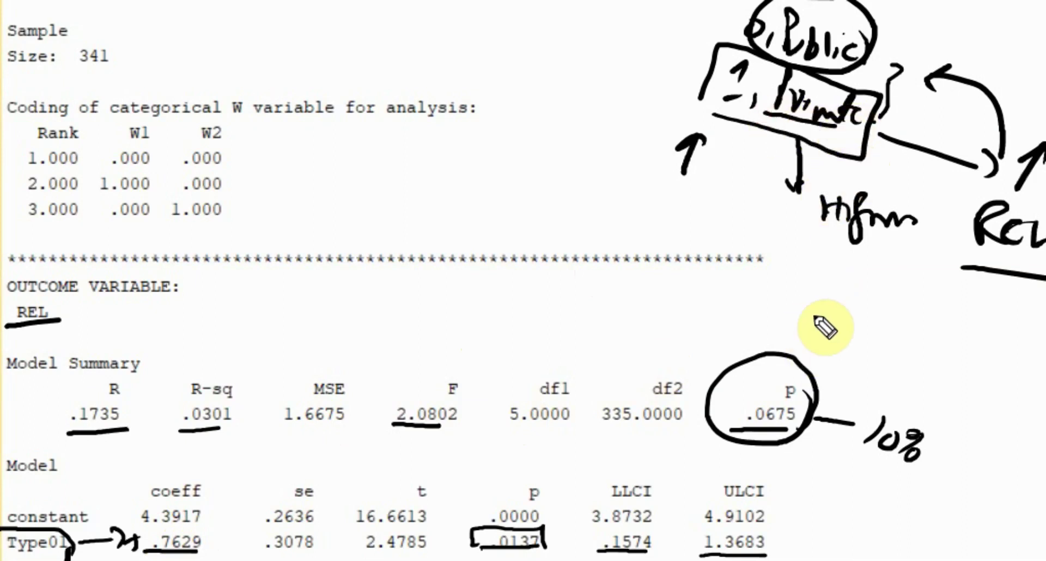
mouse_move(801, 315)
left_mouse_down()
mouse_move(826, 312)
mouse_move(827, 263)
left_mouse_up()
mouse_move(867, 305)
left_mouse_down()
mouse_move(905, 310)
mouse_move(895, 363)
mouse_move(930, 325)
mouse_move(962, 327)
left_mouse_up()
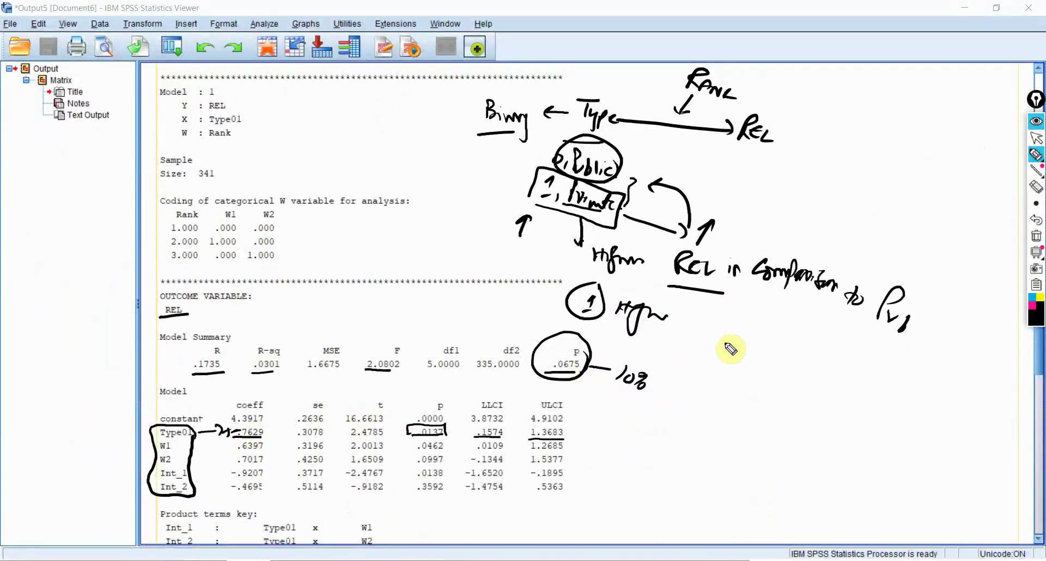
left_click_drag(697, 347, 713, 347)
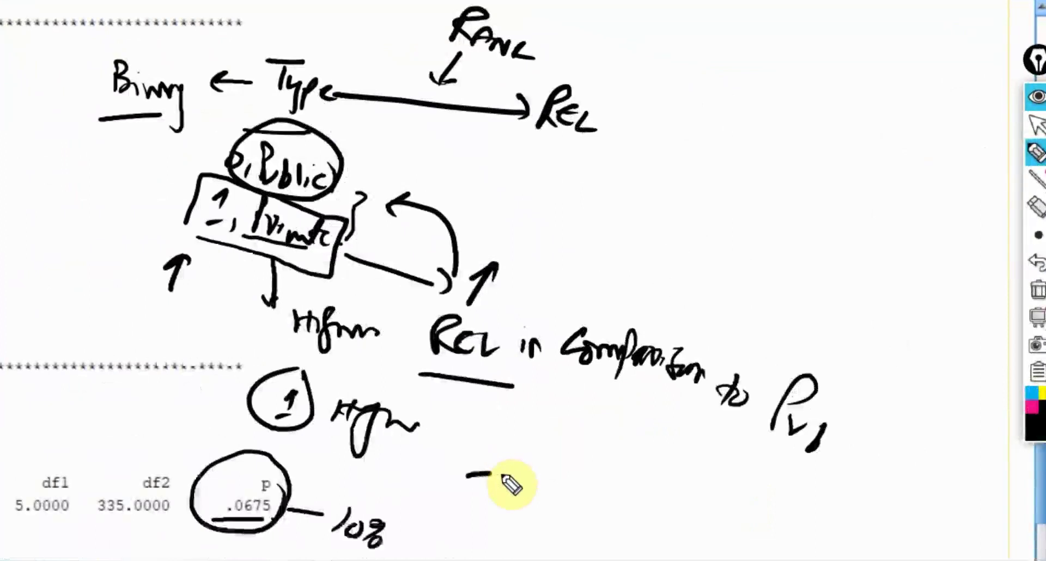
left_click(499, 460)
mouse_move(510, 479)
left_mouse_down()
mouse_move(540, 469)
mouse_move(557, 493)
left_mouse_up()
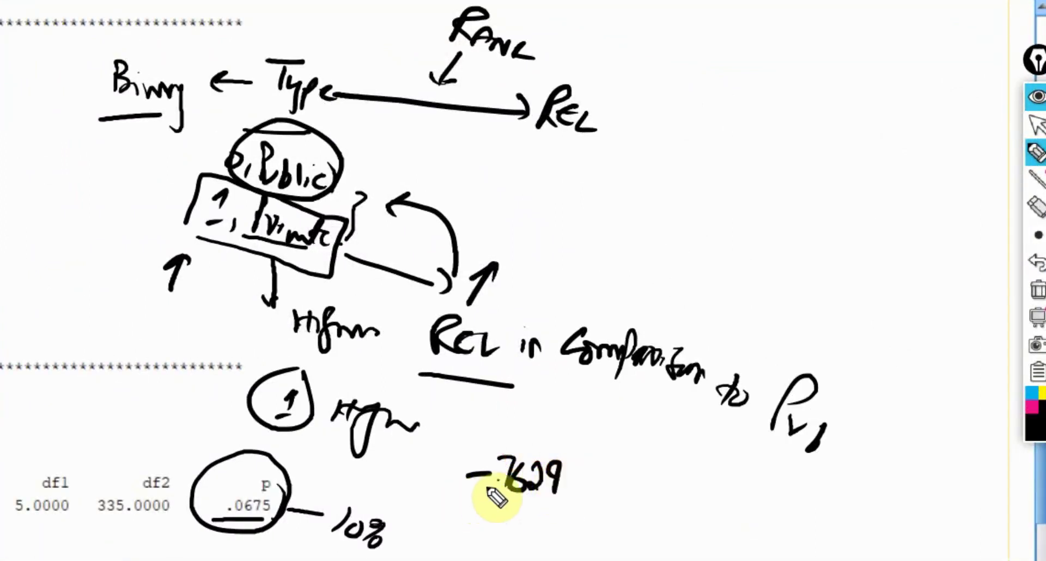
mouse_move(442, 478)
left_mouse_down()
mouse_move(453, 503)
mouse_move(598, 498)
mouse_move(445, 443)
left_mouse_up()
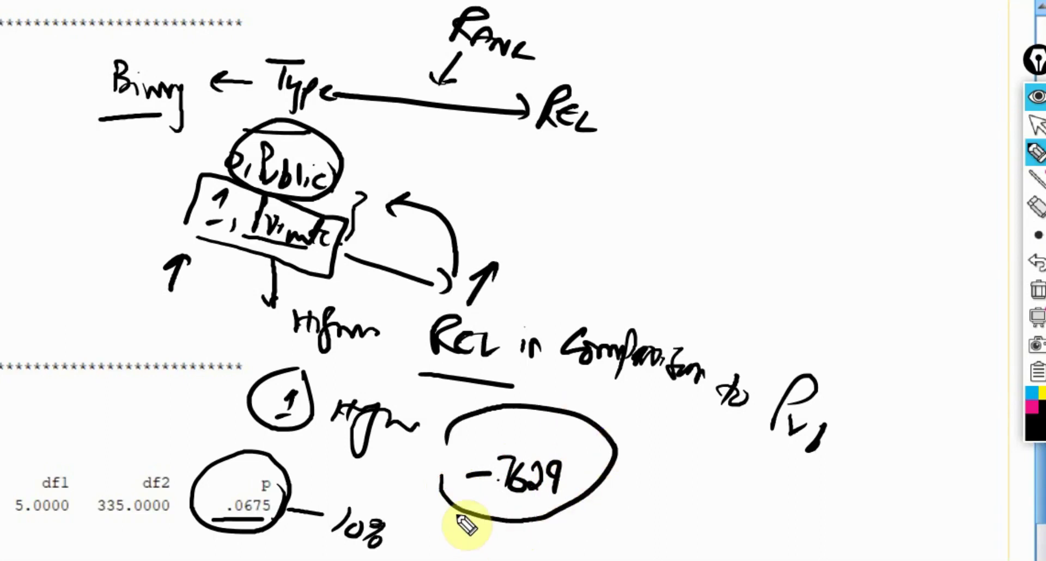
Handwrite an interpretation note beneath the circled -.7629 beside the Model table
left_click(238, 244)
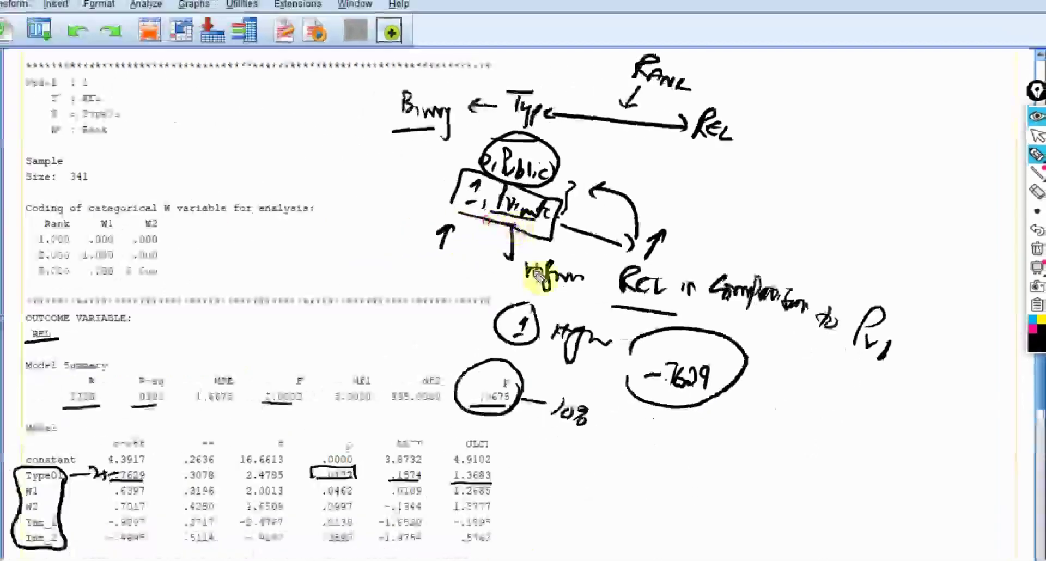
left_click_drag(626, 428, 623, 444)
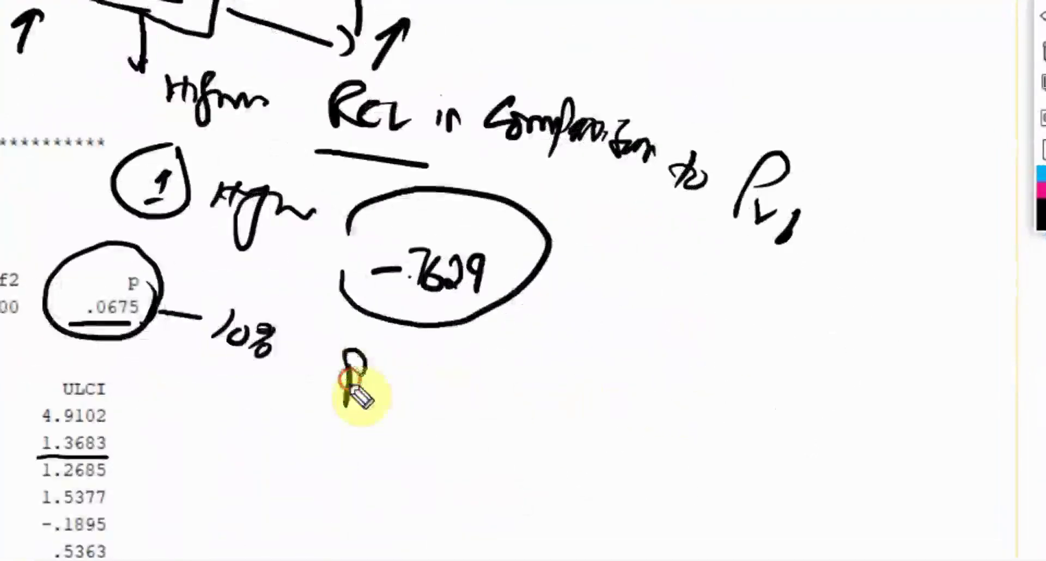
mouse_move(353, 391)
left_mouse_down()
mouse_move(393, 414)
mouse_move(436, 414)
left_mouse_up()
mouse_move(479, 385)
left_mouse_down()
mouse_move(509, 423)
mouse_move(586, 404)
mouse_move(706, 437)
mouse_move(759, 472)
mouse_move(794, 456)
mouse_move(954, 545)
left_mouse_up()
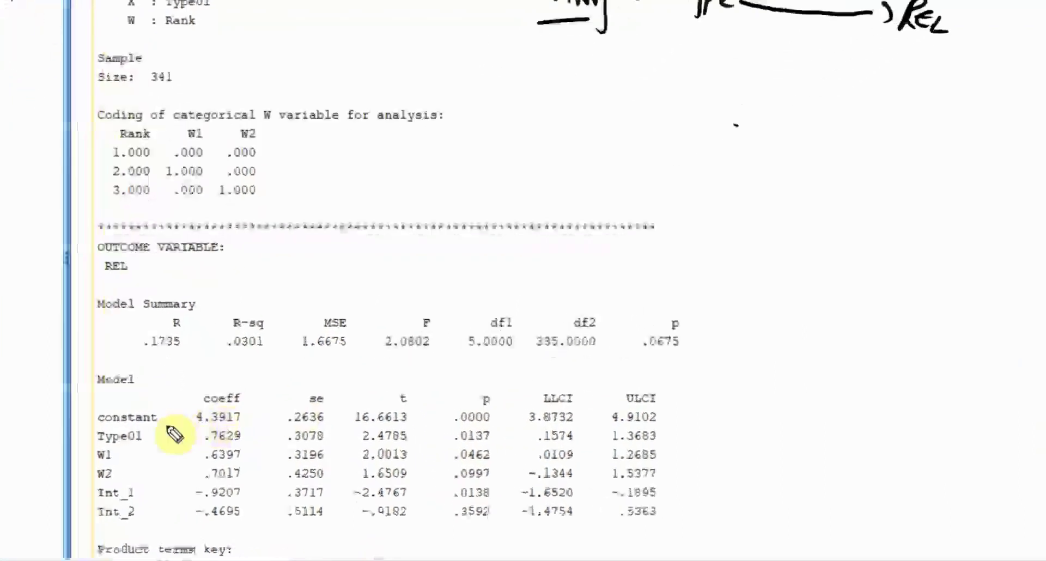
Underline W1 and its p-value in the Model table, and box the W1 coefficient and the 1.000 code for rank 2
left_click_drag(4, 480, 31, 472)
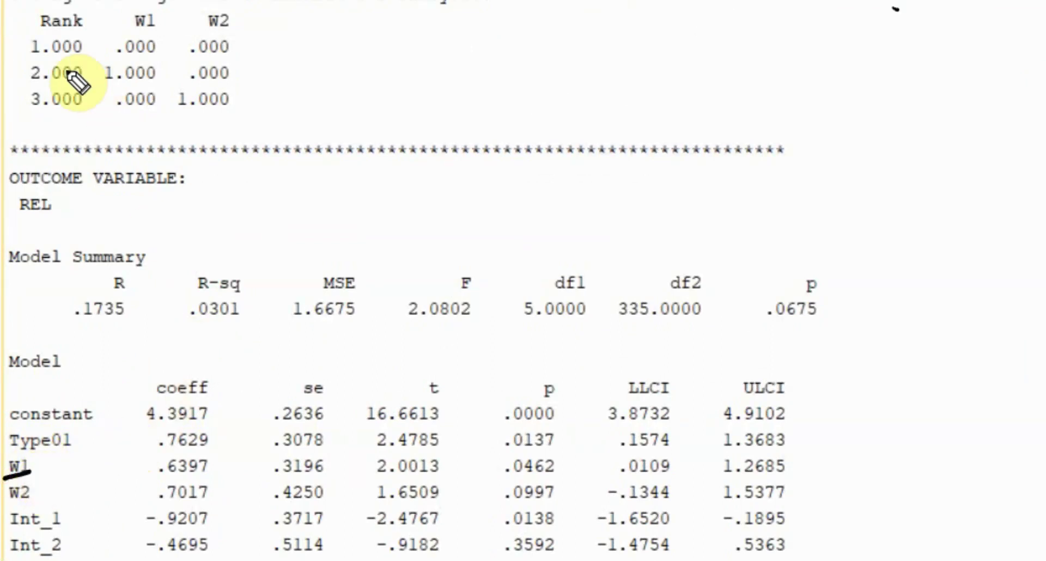
mouse_move(97, 60)
left_mouse_down()
mouse_move(98, 90)
mouse_move(83, 58)
mouse_move(174, 59)
mouse_move(173, 82)
mouse_move(94, 93)
left_mouse_up()
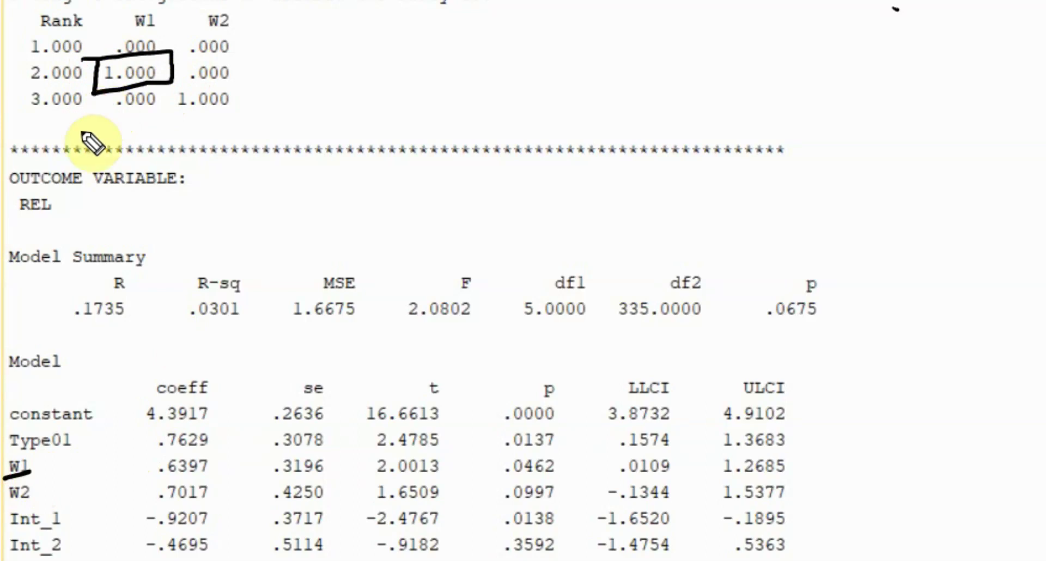
mouse_move(134, 463)
left_mouse_down()
mouse_move(164, 474)
mouse_move(207, 470)
mouse_move(182, 453)
mouse_move(140, 459)
left_mouse_up()
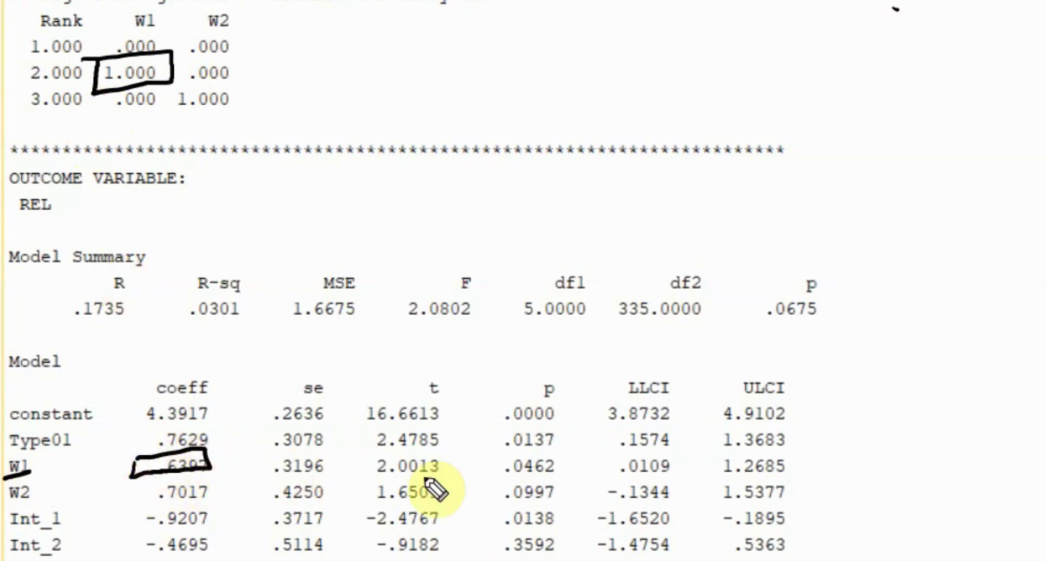
left_click_drag(488, 474, 555, 470)
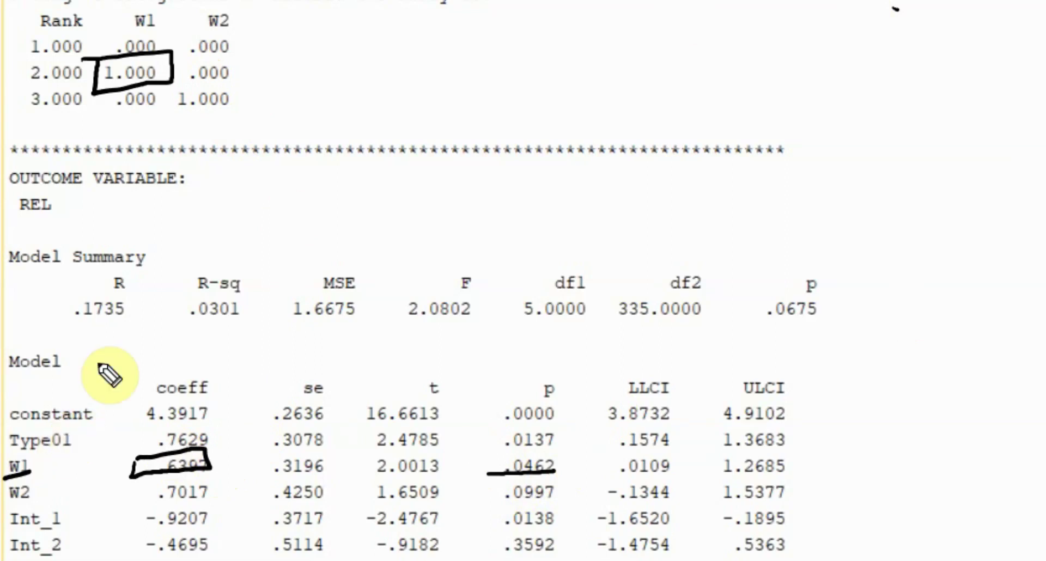
Circle the Rank heading in the coding table, box rank 1.000, and label that row "Junior"
left_click(96, 21)
mouse_move(95, 20)
left_mouse_down()
mouse_move(16, 17)
mouse_move(89, 13)
left_mouse_up()
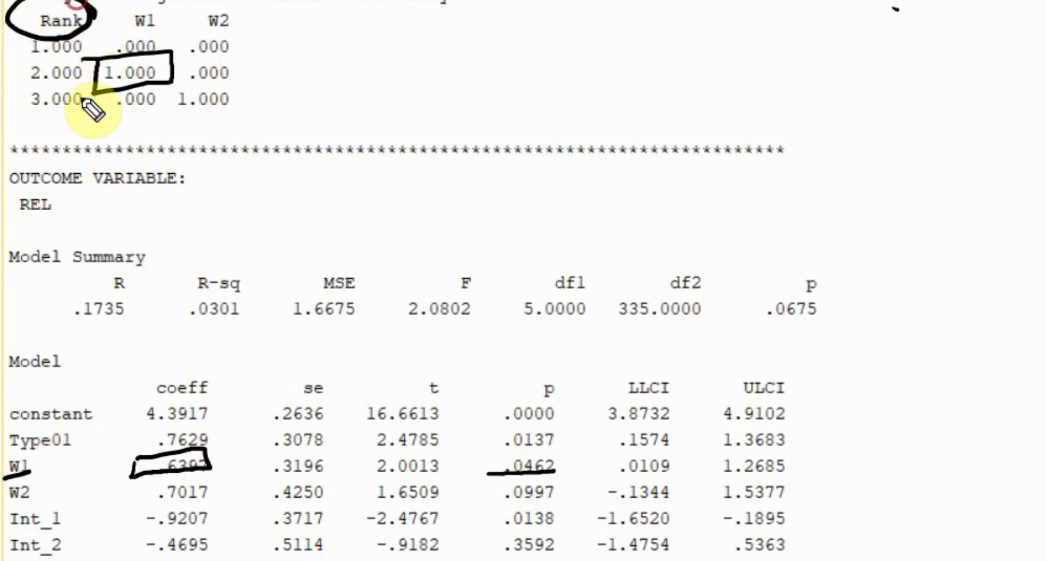
mouse_move(30, 65)
left_mouse_down()
mouse_move(95, 67)
mouse_move(90, 45)
mouse_move(19, 58)
left_mouse_up()
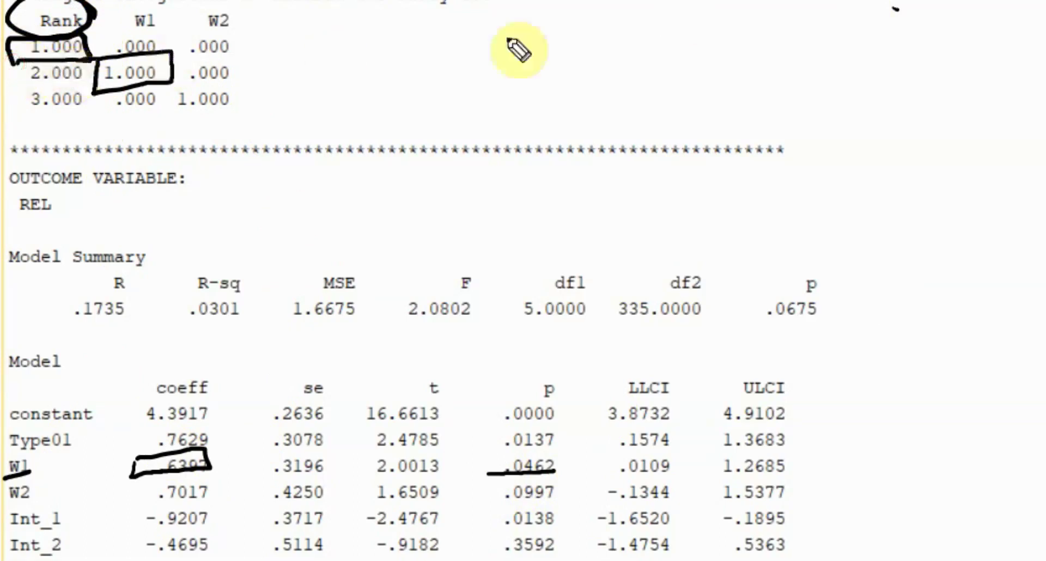
mouse_move(239, 48)
left_mouse_down()
mouse_move(297, 39)
mouse_move(330, 50)
mouse_move(323, 16)
left_mouse_up()
mouse_move(327, 25)
left_mouse_down()
mouse_move(369, 53)
mouse_move(433, 50)
left_mouse_up()
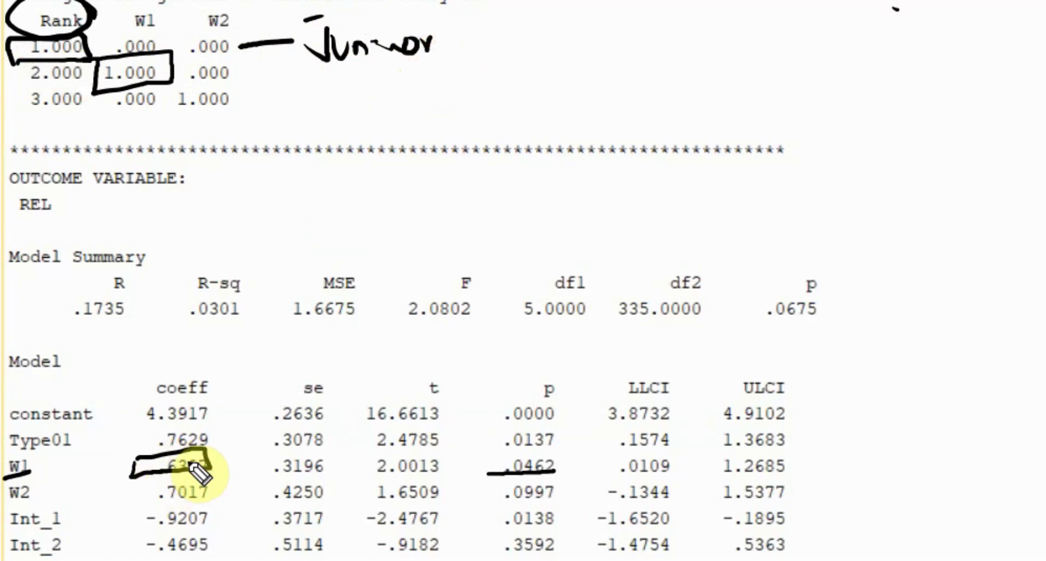
Draw an upward arrow beside the Junior label and write "REL → Junior" next to it
left_click(452, 82)
left_click_drag(453, 82, 465, 29)
left_click_drag(436, 54, 472, 52)
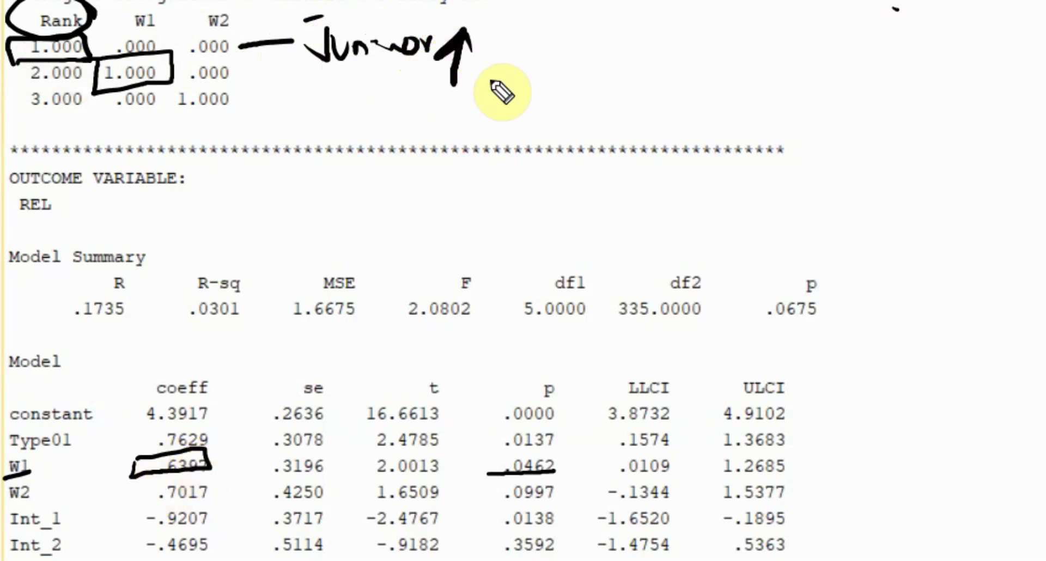
mouse_move(542, 30)
left_mouse_down()
mouse_move(572, 42)
mouse_move(578, 71)
mouse_move(682, 52)
mouse_move(667, 78)
left_mouse_up()
left_click_drag(641, 101, 754, 115)
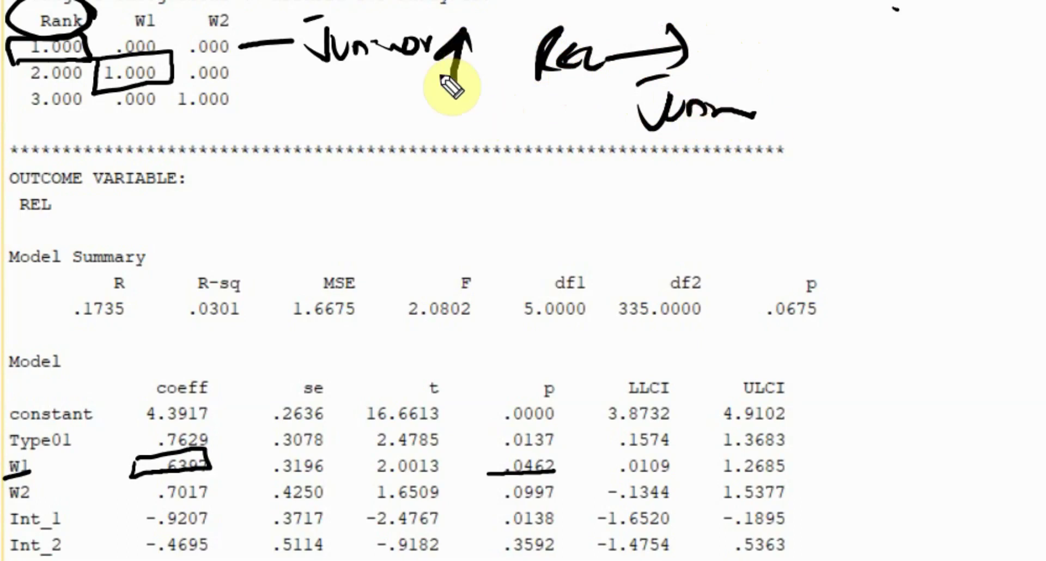
Circle the W1 heading, re-mark the rank 2 code, underline W2, and circle the rank 3 code with the label "Senior"
mouse_move(163, 6)
left_mouse_down()
mouse_move(136, 3)
mouse_move(185, 21)
left_mouse_up()
left_click_drag(164, 73, 174, 115)
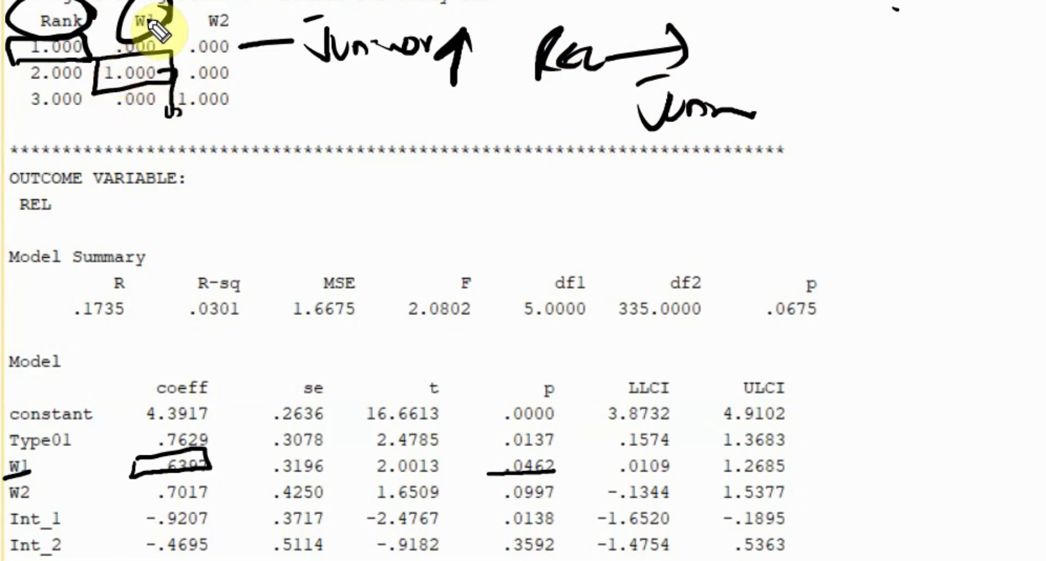
mouse_move(96, 82)
left_mouse_down()
mouse_move(167, 77)
mouse_move(120, 89)
left_mouse_up()
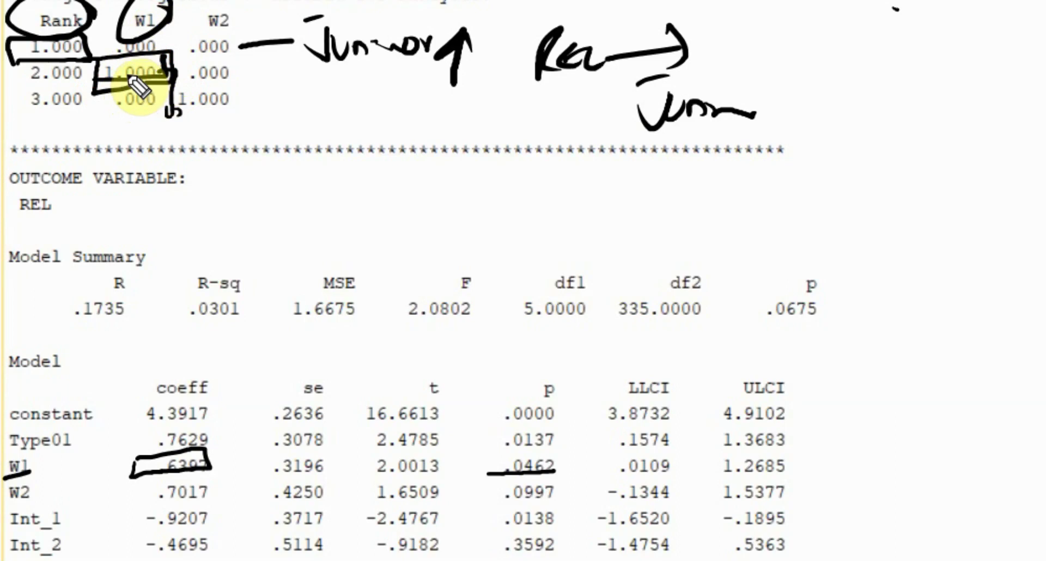
left_click_drag(186, 25, 235, 23)
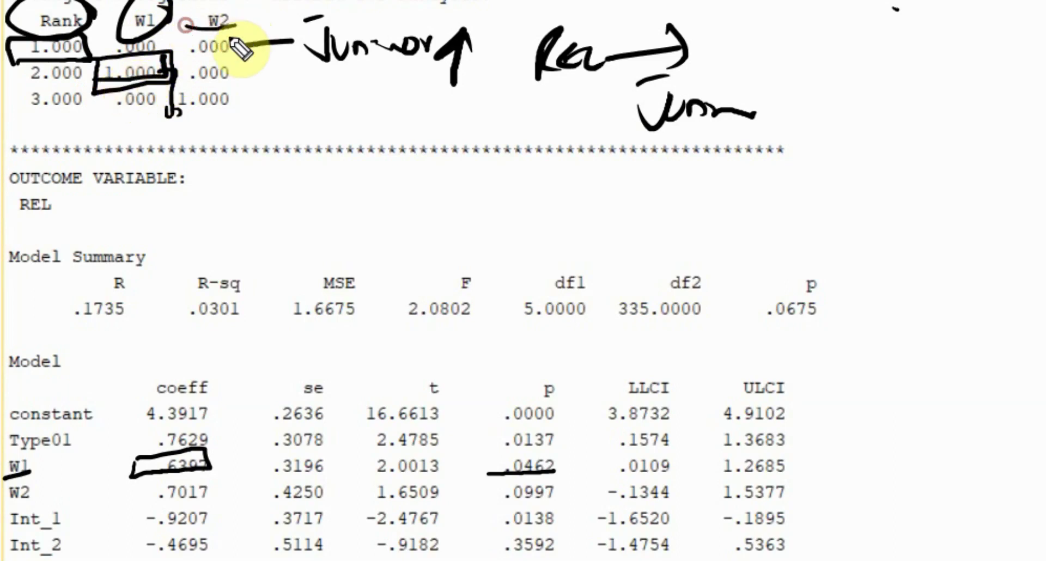
mouse_move(237, 103)
left_mouse_down()
mouse_move(203, 83)
mouse_move(169, 101)
mouse_move(218, 112)
mouse_move(218, 141)
mouse_move(236, 119)
mouse_move(248, 132)
mouse_move(278, 104)
mouse_move(275, 135)
mouse_move(293, 121)
mouse_move(287, 139)
mouse_move(341, 133)
left_mouse_up()
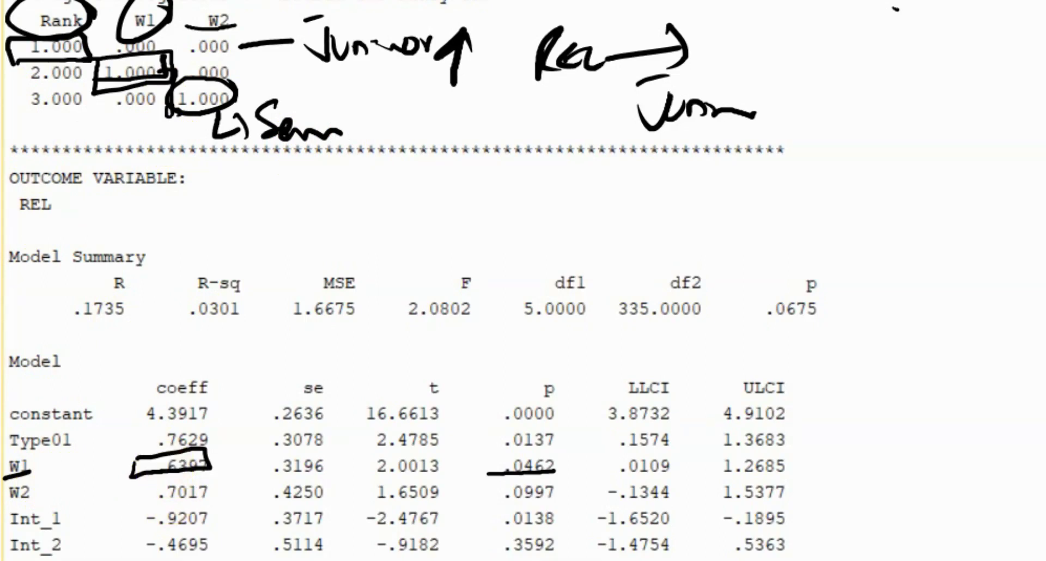
Clear the existing annotations and underline the W1 coefficient and its p-value in the Model table
key("e")
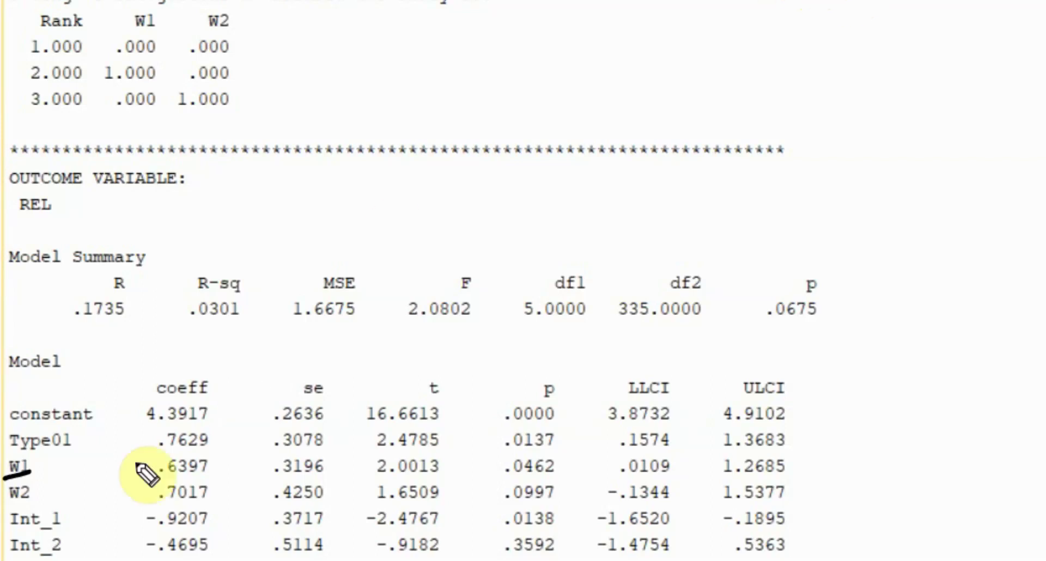
left_click_drag(156, 479, 194, 477)
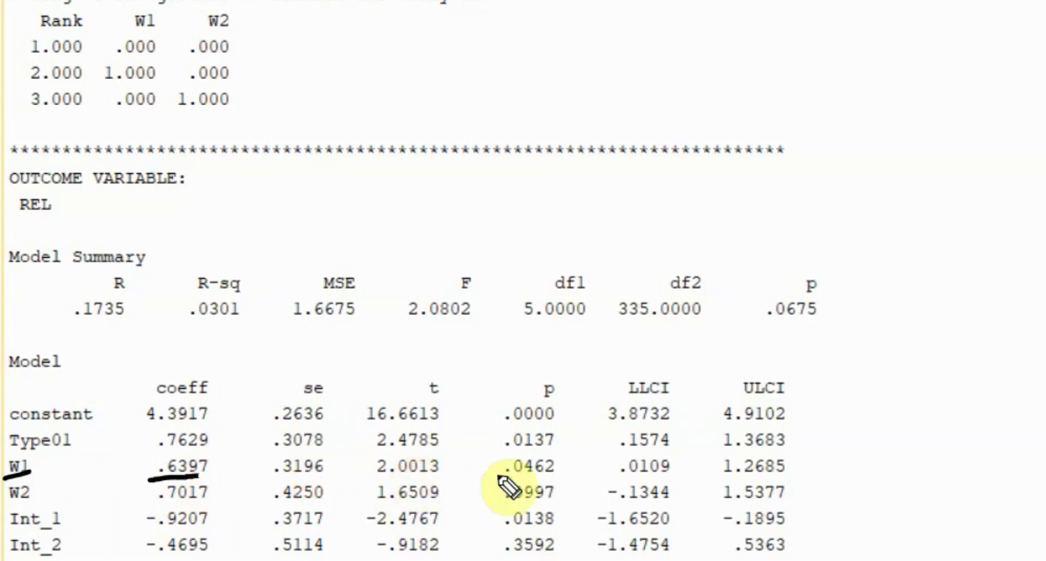
left_click_drag(497, 477, 551, 473)
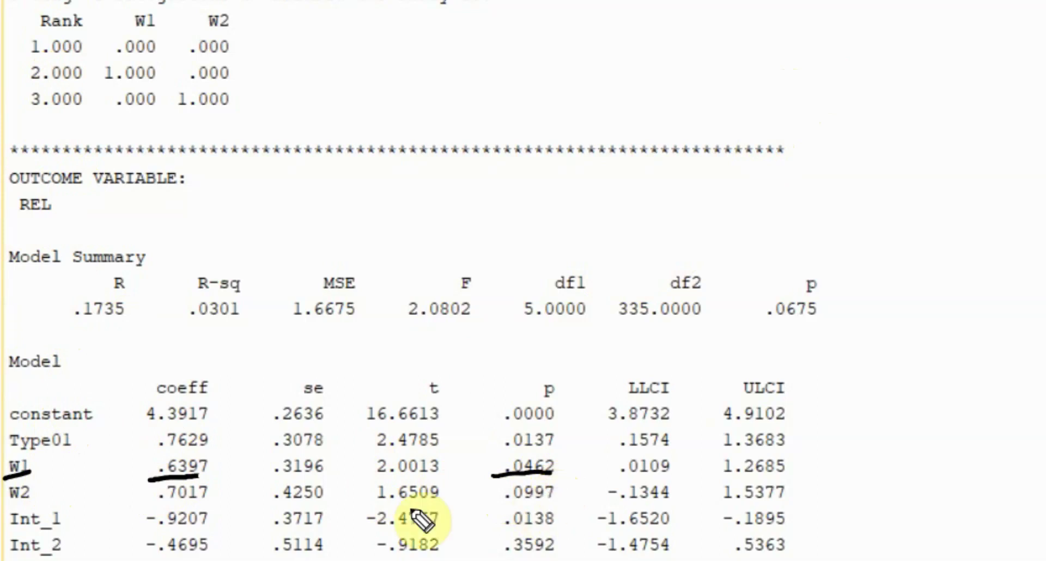
Underline the W2 coefficient and p-value, draw an arrow from its t value to p, and note ">1.645" beside the row
left_click_drag(149, 499, 201, 499)
left_click_drag(494, 501, 534, 502)
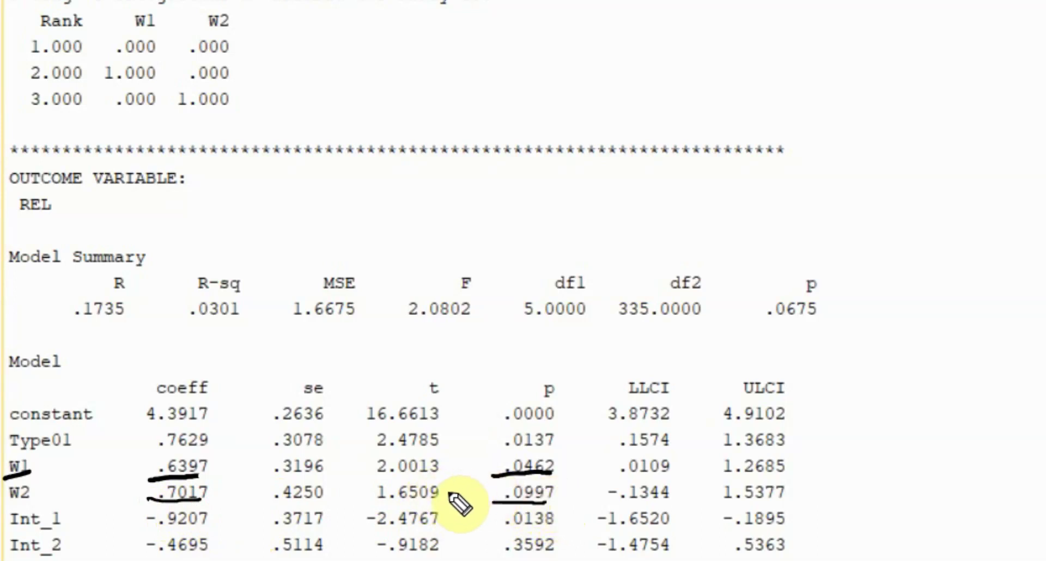
left_click_drag(437, 492, 474, 487)
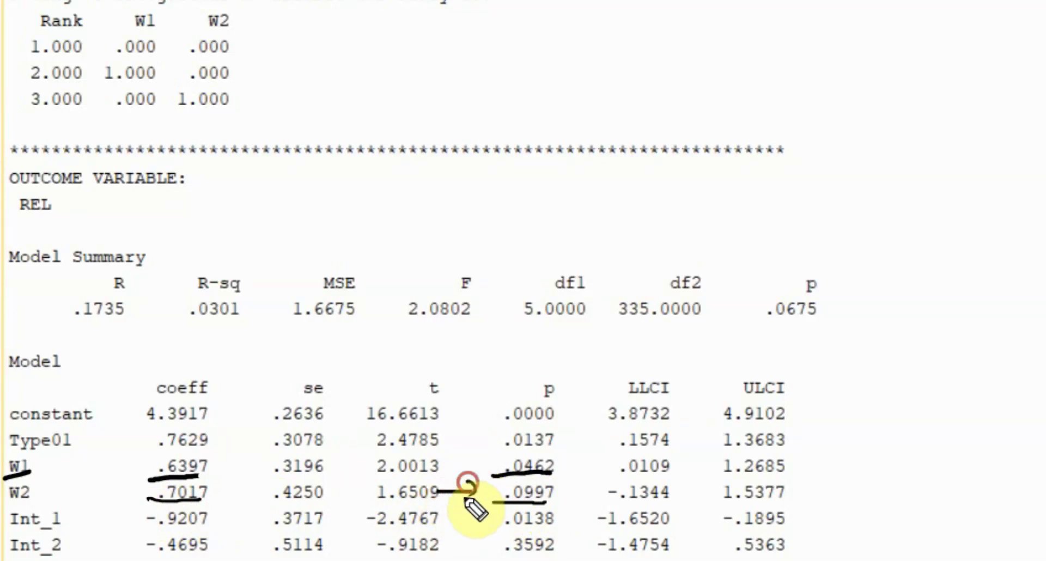
mouse_move(818, 477)
left_mouse_down()
mouse_move(848, 482)
mouse_move(853, 501)
mouse_move(874, 484)
mouse_move(865, 495)
mouse_move(920, 483)
left_mouse_up()
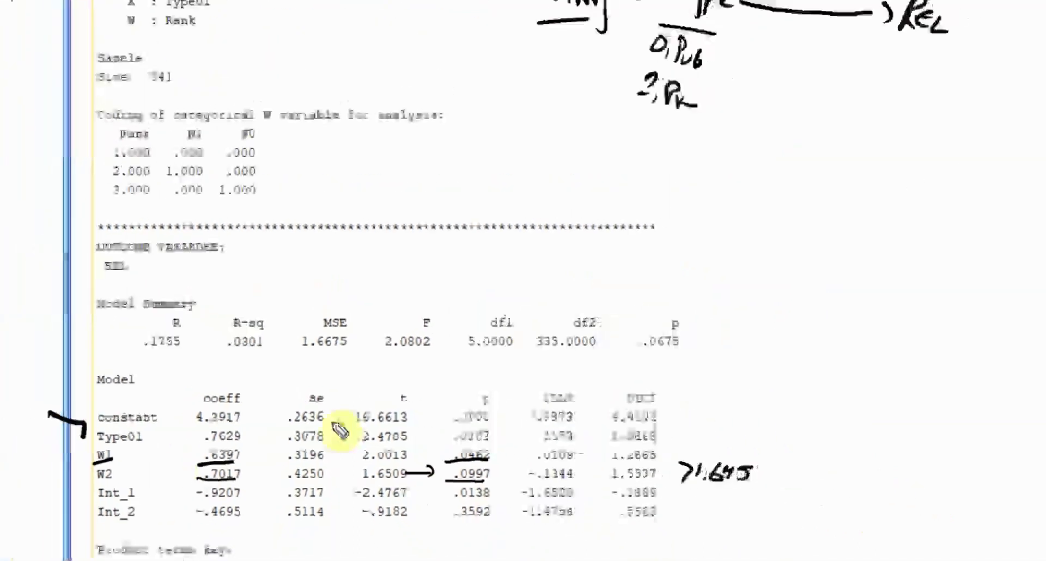
Handwrite "REL by middle & Senior → Junior" in the blank area below the Type–REL diagram
left_click_drag(611, 152, 614, 185)
mouse_move(267, 36)
left_mouse_down()
mouse_move(264, 64)
mouse_move(289, 41)
mouse_move(374, 76)
left_mouse_up()
left_click_drag(396, 55, 354, 128)
mouse_move(441, 85)
left_mouse_down()
mouse_move(518, 95)
mouse_move(558, 81)
mouse_move(580, 130)
left_mouse_up()
mouse_move(628, 138)
left_mouse_down()
mouse_move(641, 103)
mouse_move(657, 137)
mouse_move(714, 163)
mouse_move(737, 193)
mouse_move(796, 191)
mouse_move(860, 233)
left_mouse_up()
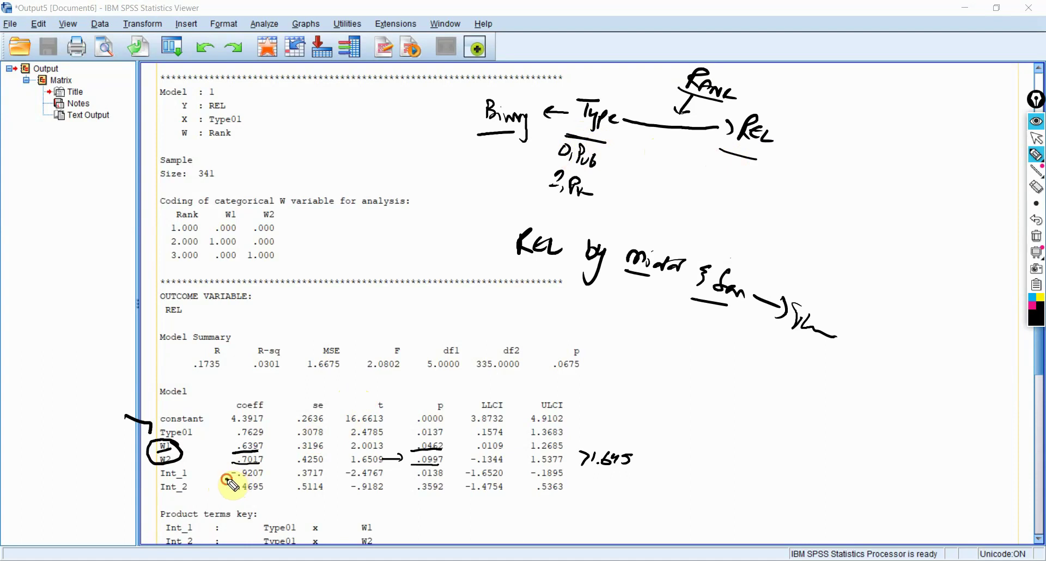
Underline the Int_1 coefficient and both interaction p-values, ticking the one for Int_1 and crossing the one for Int_2
left_click_drag(227, 477, 260, 476)
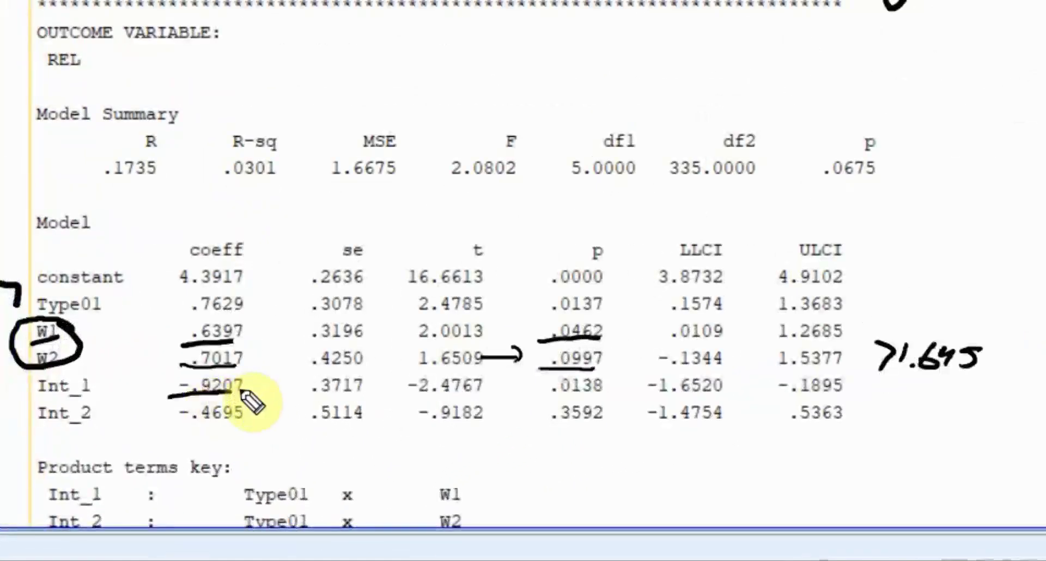
left_click_drag(546, 393, 599, 392)
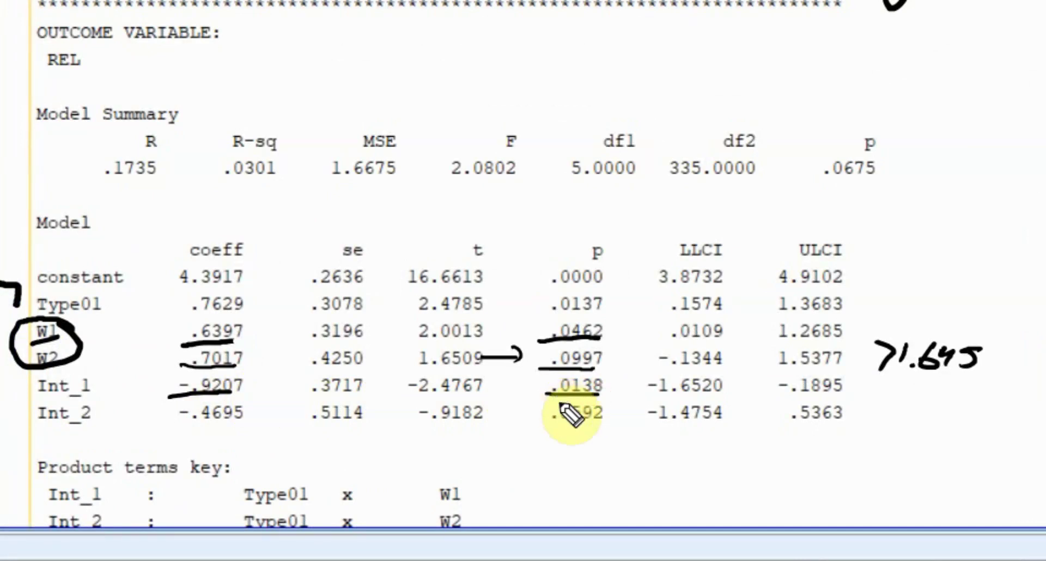
left_click_drag(538, 426, 610, 428)
left_click_drag(611, 413, 597, 428)
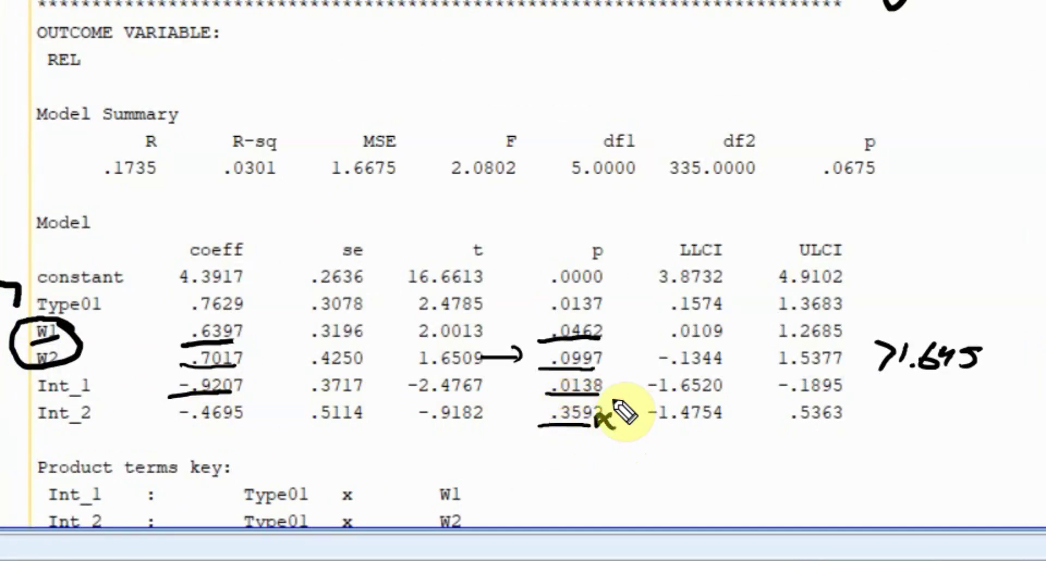
left_click_drag(598, 389, 636, 385)
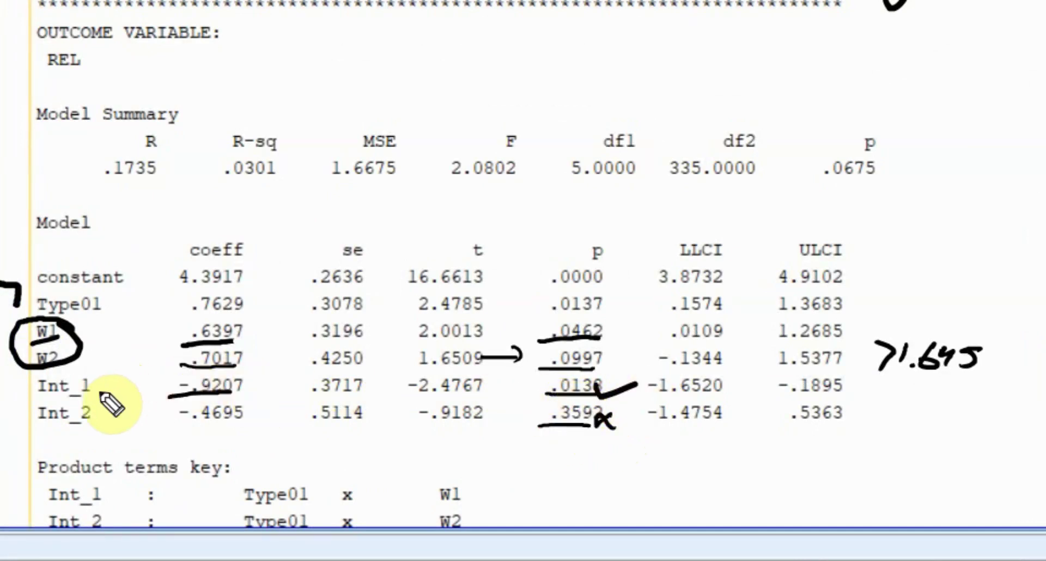
Clear the annotations and underline Type01 and W1 in the Int_1 row of the product terms key
key("Escape")
scroll(397, 320, "down", 1)
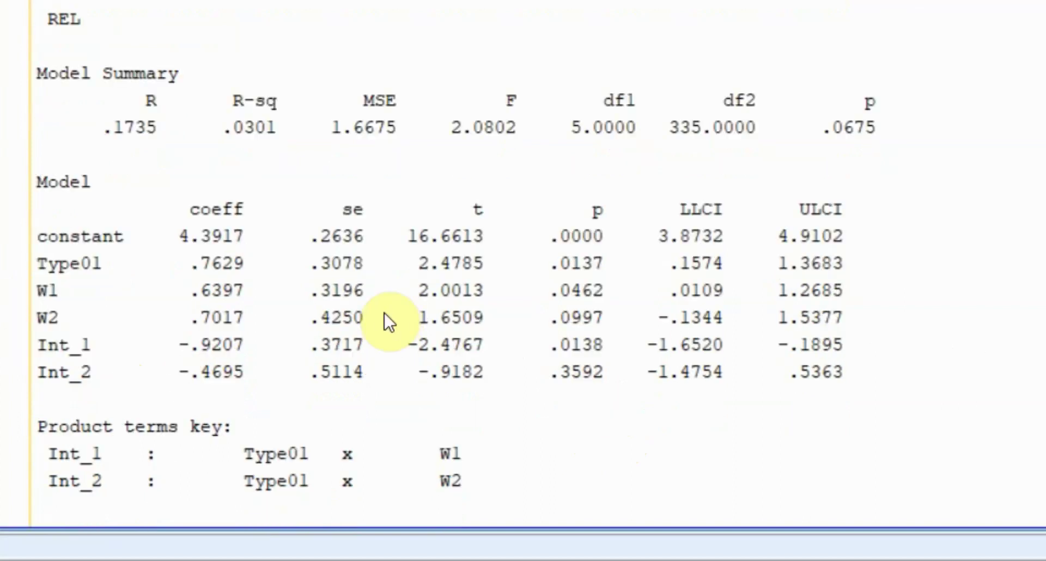
left_click_drag(236, 468, 299, 467)
left_click_drag(418, 467, 462, 466)
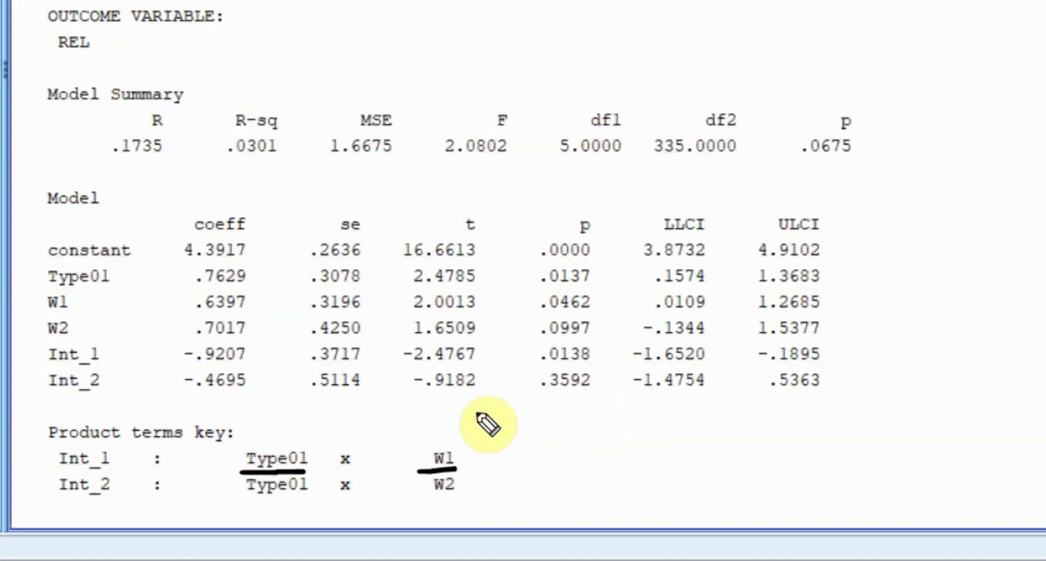
Draw a moderation diagram with Type01 pointing to REL and Rank pointing at that path, and tick the X variable Type01
mouse_move(610, 84)
left_mouse_down()
mouse_move(570, 86)
mouse_move(645, 147)
mouse_move(681, 135)
mouse_move(710, 143)
left_mouse_up()
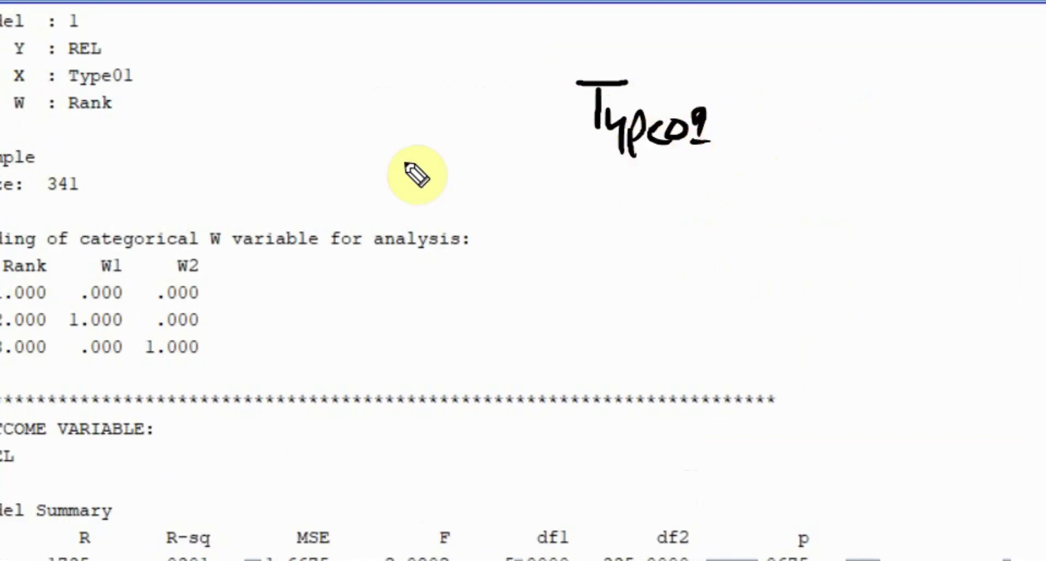
left_click(149, 82)
left_click_drag(149, 83, 175, 80)
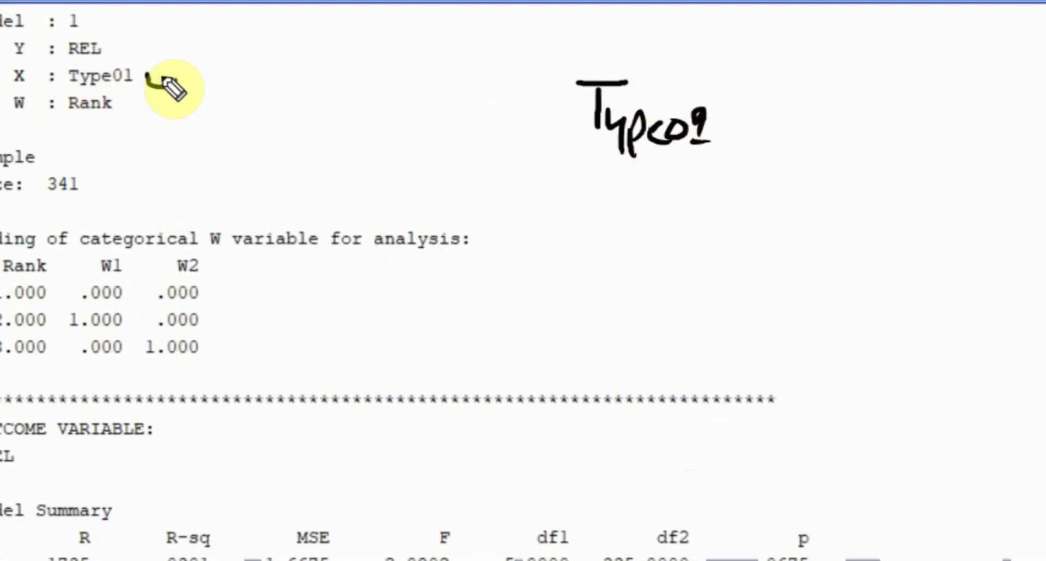
left_click_drag(723, 141, 896, 141)
mouse_move(885, 124)
left_mouse_down()
mouse_move(909, 154)
mouse_move(976, 136)
mouse_move(1018, 168)
mouse_move(1027, 155)
left_mouse_up()
left_click_drag(787, 220, 807, 163)
left_click_drag(765, 192, 807, 164)
mouse_move(752, 240)
left_mouse_down()
mouse_move(741, 270)
mouse_move(842, 277)
left_mouse_up()
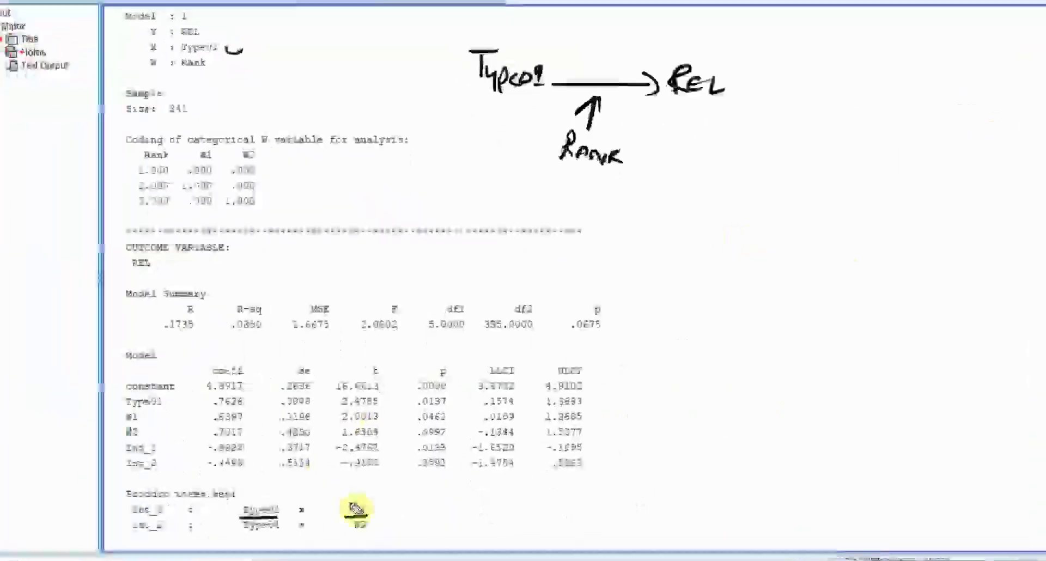
Mark the rank 2 code in the coding table and add an underlined "middle" as a branch beneath Rank in the diagram
left_click_drag(149, 63, 147, 88)
mouse_move(646, 52)
left_mouse_down()
mouse_move(678, 83)
mouse_move(799, 100)
left_mouse_up()
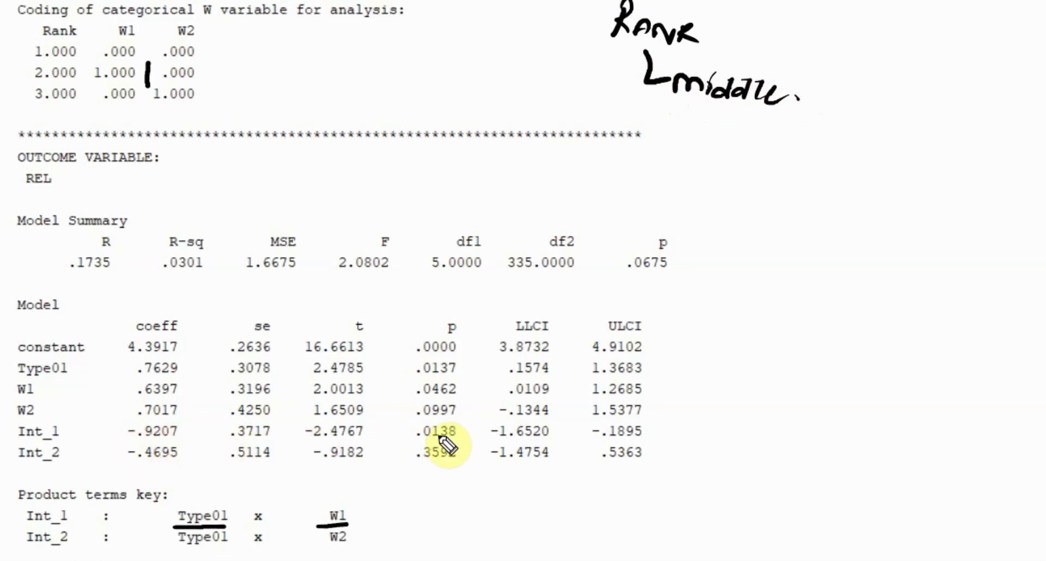
left_click_drag(648, 108, 756, 114)
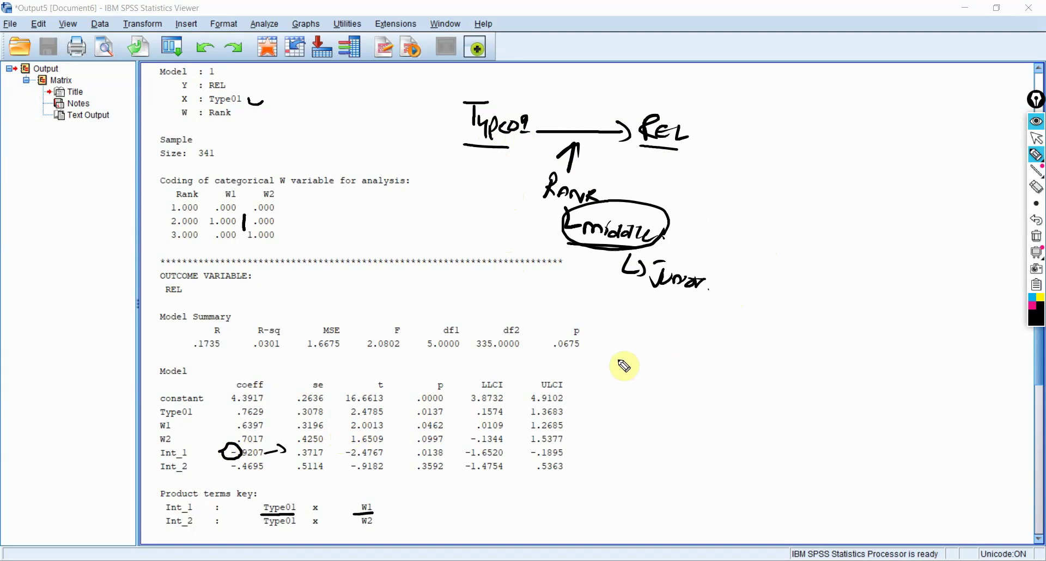
Sketch a second diagram with Private pointing to Rel, and Junior acting on that path with a branch to Senior
left_click_drag(636, 338, 651, 361)
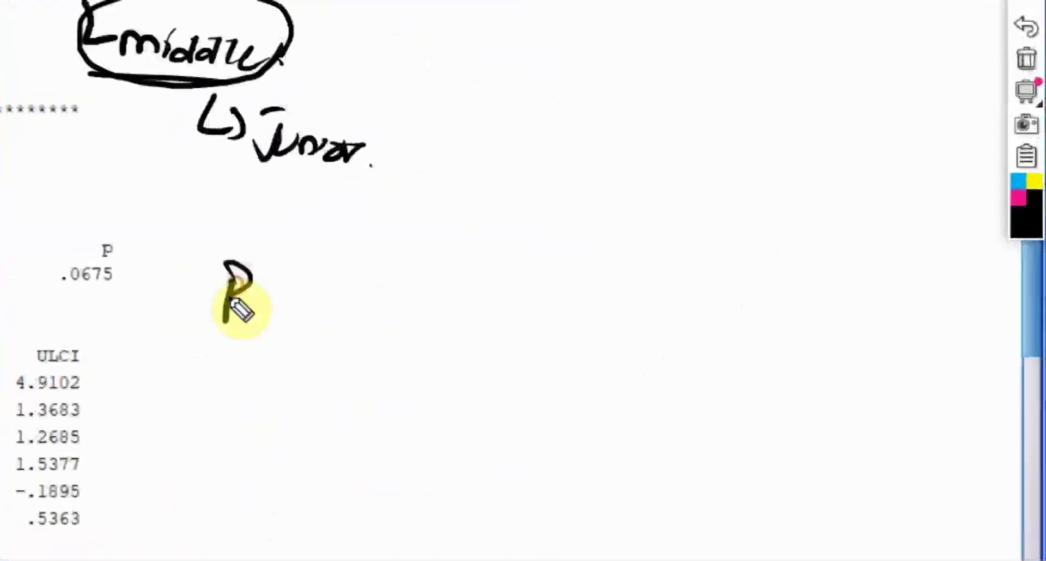
mouse_move(256, 310)
left_mouse_down()
mouse_move(275, 315)
mouse_move(322, 296)
mouse_move(328, 325)
mouse_move(478, 327)
mouse_move(525, 350)
mouse_move(513, 327)
mouse_move(544, 356)
mouse_move(568, 353)
left_mouse_up()
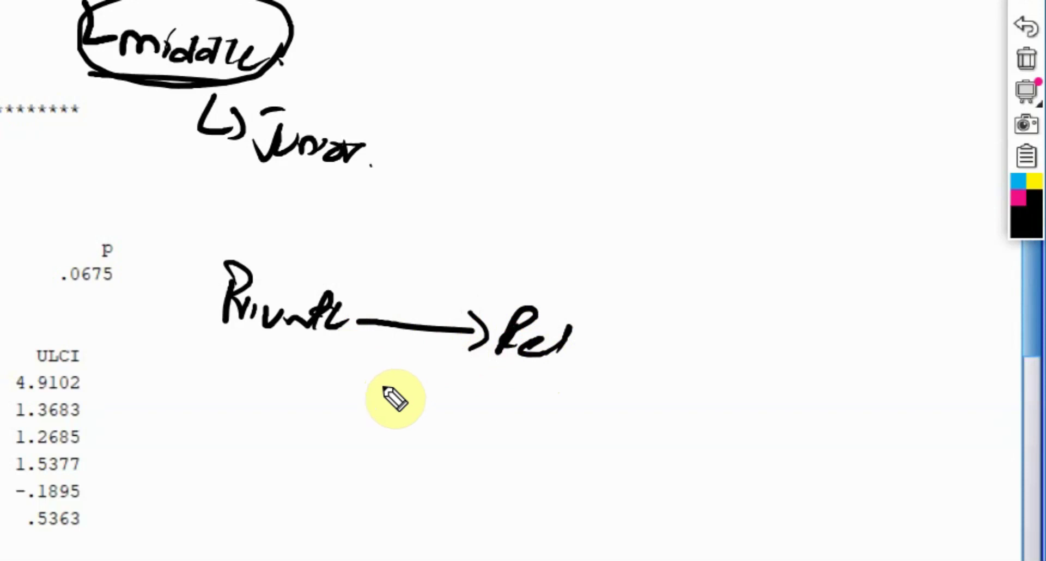
mouse_move(364, 375)
left_mouse_down()
mouse_move(378, 381)
mouse_move(395, 347)
left_mouse_up()
mouse_move(433, 382)
left_mouse_down()
mouse_move(438, 376)
mouse_move(464, 400)
mouse_move(509, 405)
left_mouse_up()
mouse_move(452, 431)
left_mouse_down()
mouse_move(515, 460)
mouse_move(547, 456)
mouse_move(557, 476)
mouse_move(610, 482)
left_mouse_up()
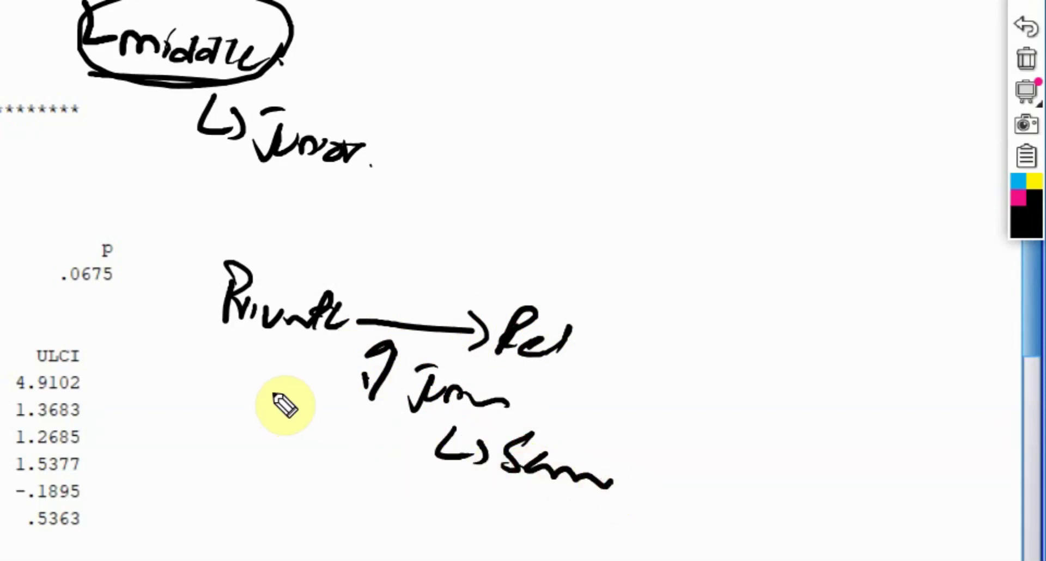
Underline Private and circle Rel in the second diagram, and handwrite a Junior note beneath it
left_click_drag(203, 336, 312, 347)
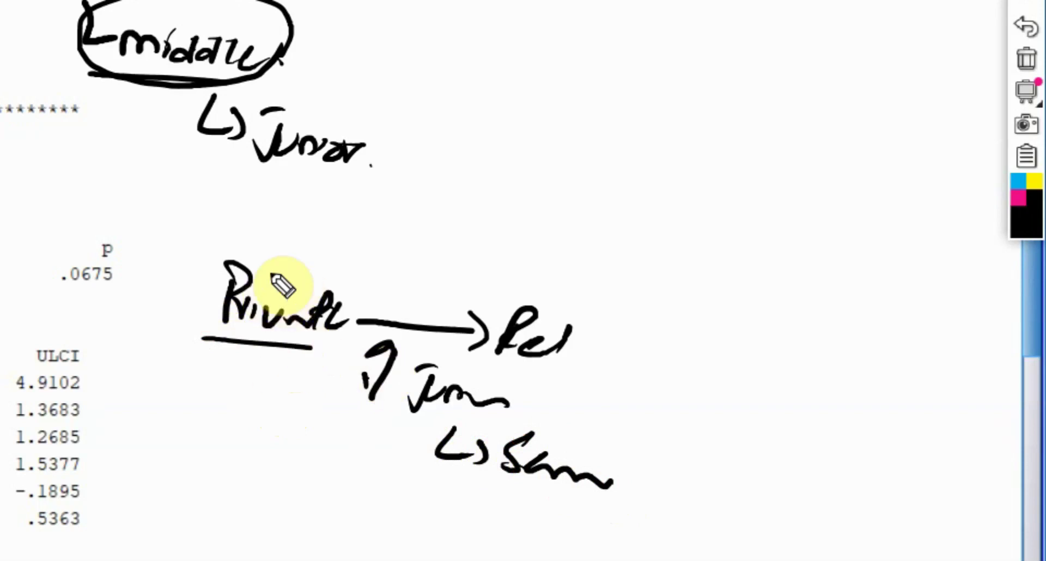
mouse_move(472, 347)
left_mouse_down()
mouse_move(583, 335)
mouse_move(524, 330)
left_mouse_up()
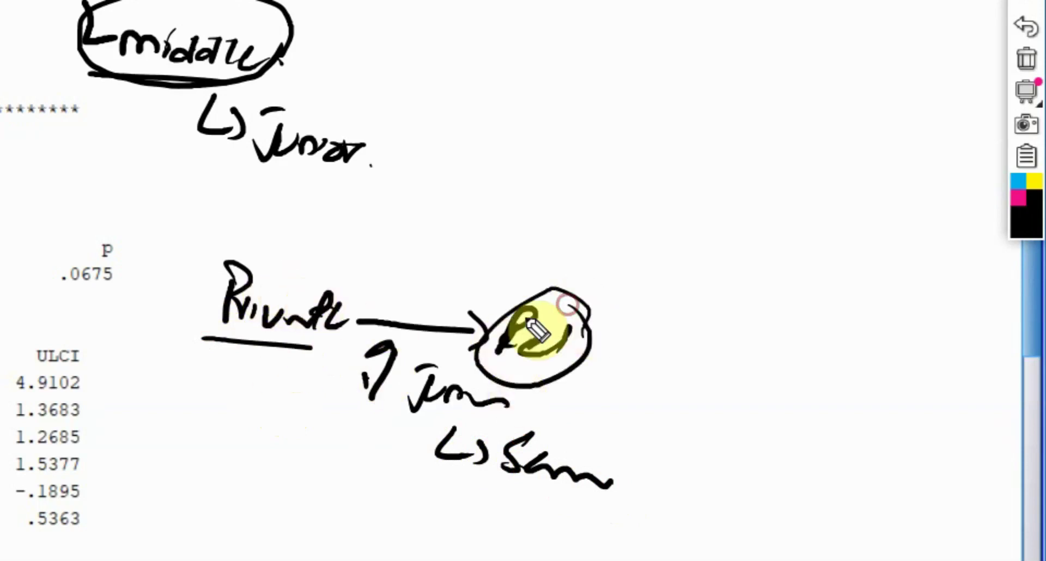
mouse_move(232, 416)
left_mouse_down()
mouse_move(203, 466)
mouse_move(246, 474)
mouse_move(271, 456)
mouse_move(270, 465)
mouse_move(379, 471)
mouse_move(366, 506)
mouse_move(382, 457)
mouse_move(388, 485)
mouse_move(429, 489)
left_mouse_up()
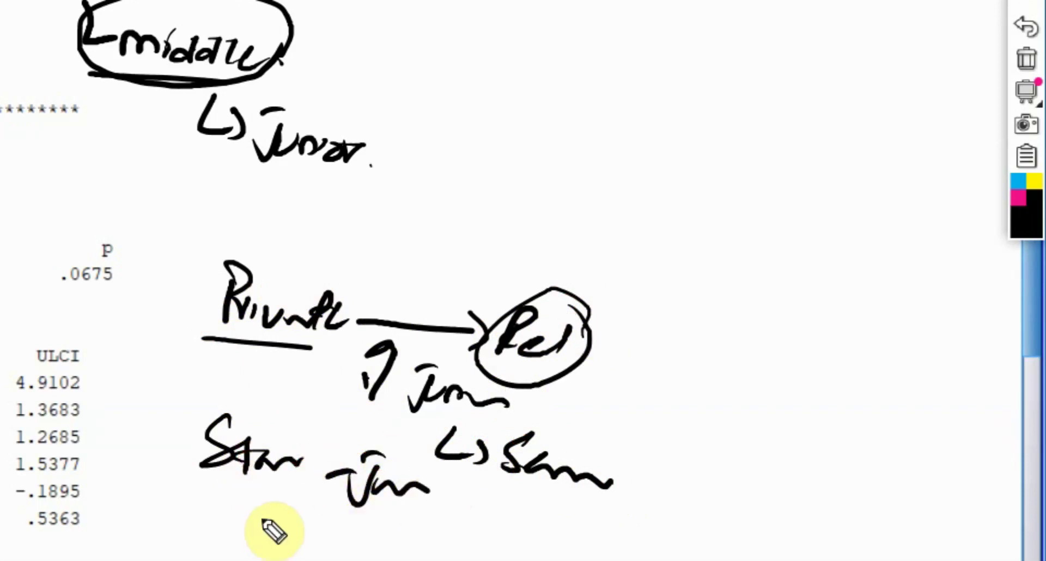
Add a branch with a further label under the Junior note, and overwrite "Senior" in the second diagram with "Middle"
left_click_drag(260, 504, 285, 547)
mouse_move(335, 522)
left_mouse_down()
mouse_move(314, 543)
mouse_move(320, 549)
mouse_move(294, 542)
left_mouse_up()
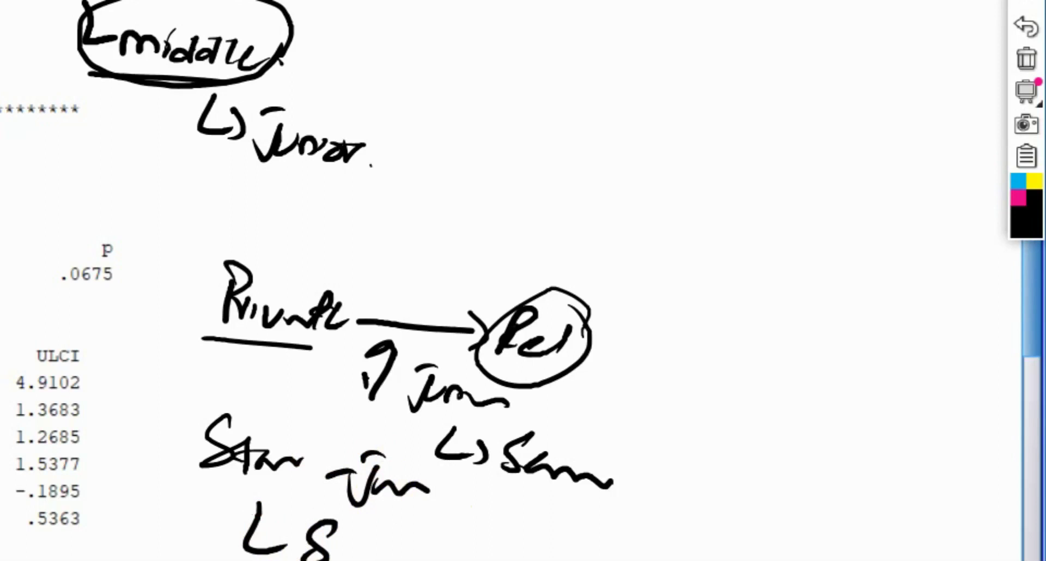
mouse_move(300, 552)
left_mouse_down()
mouse_move(321, 533)
mouse_move(397, 551)
left_mouse_up()
mouse_move(507, 447)
left_mouse_down()
mouse_move(581, 456)
mouse_move(577, 471)
mouse_move(601, 475)
mouse_move(614, 496)
mouse_move(649, 497)
left_mouse_up()
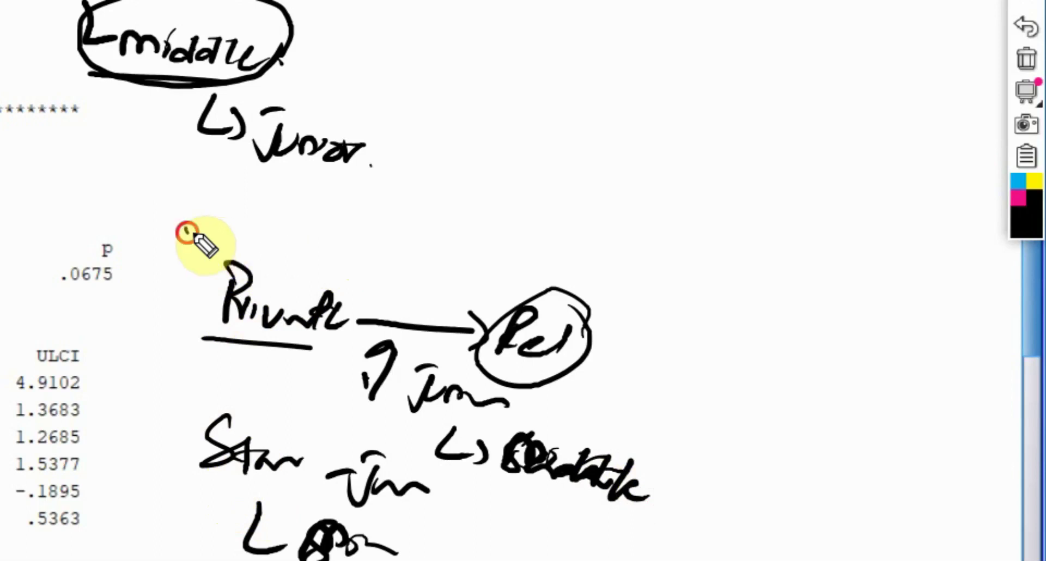
Box Private, draw a curved arrow from it towards Rel, and circle the Junior and Middle labels in the second diagram
left_click_drag(188, 228, 154, 304)
mouse_move(159, 217)
left_mouse_down()
mouse_move(281, 340)
mouse_move(210, 334)
left_mouse_up()
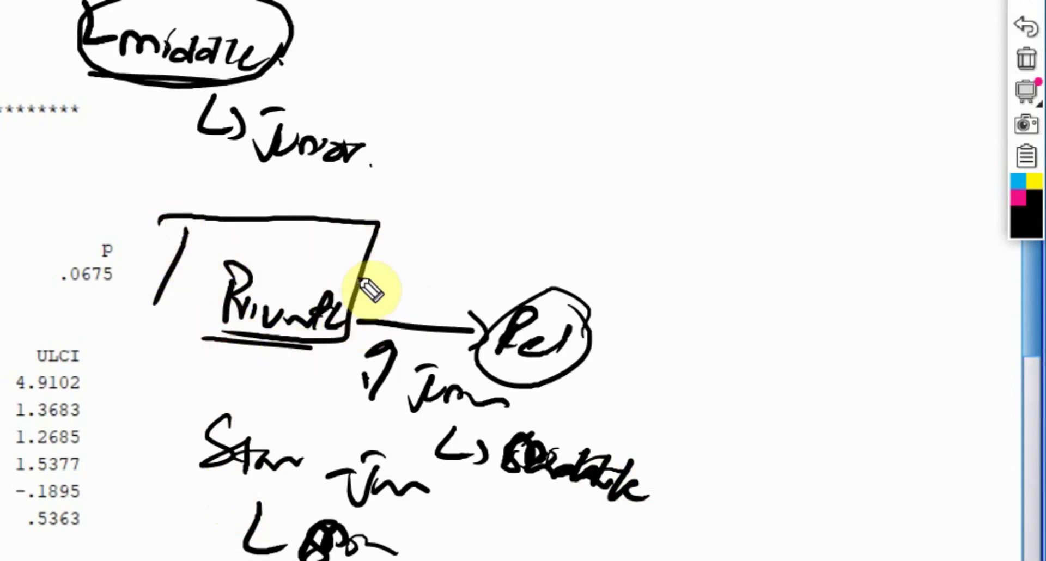
left_click_drag(357, 281, 452, 254)
mouse_move(444, 235)
left_mouse_down()
mouse_move(460, 248)
mouse_move(444, 288)
left_mouse_up()
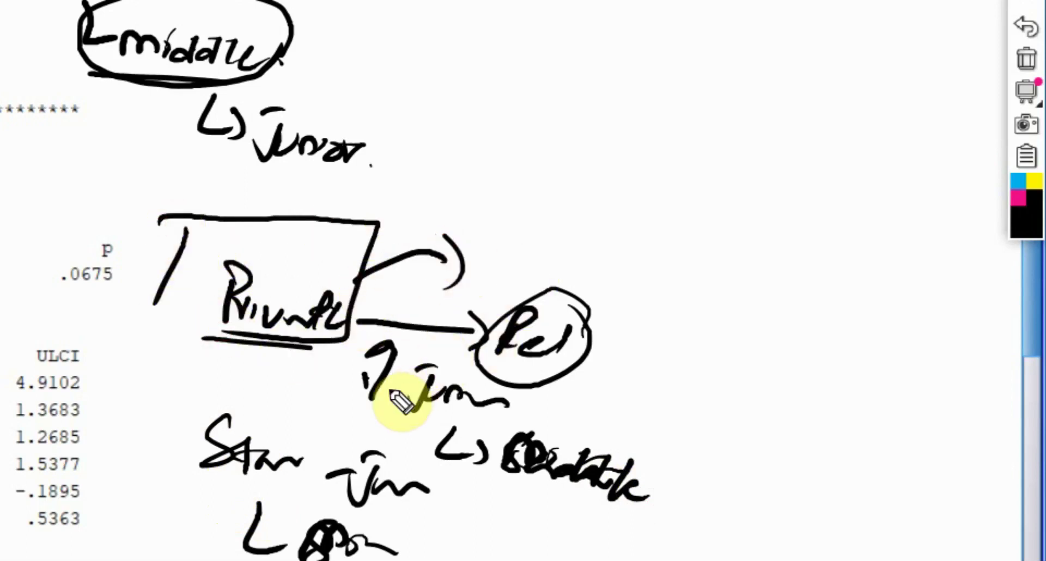
mouse_move(518, 402)
left_mouse_down()
mouse_move(388, 345)
mouse_move(440, 428)
mouse_move(512, 354)
mouse_move(440, 413)
mouse_move(476, 467)
mouse_move(641, 486)
mouse_move(648, 463)
mouse_move(568, 419)
mouse_move(576, 427)
mouse_move(504, 480)
mouse_move(658, 492)
mouse_move(648, 444)
left_mouse_up()
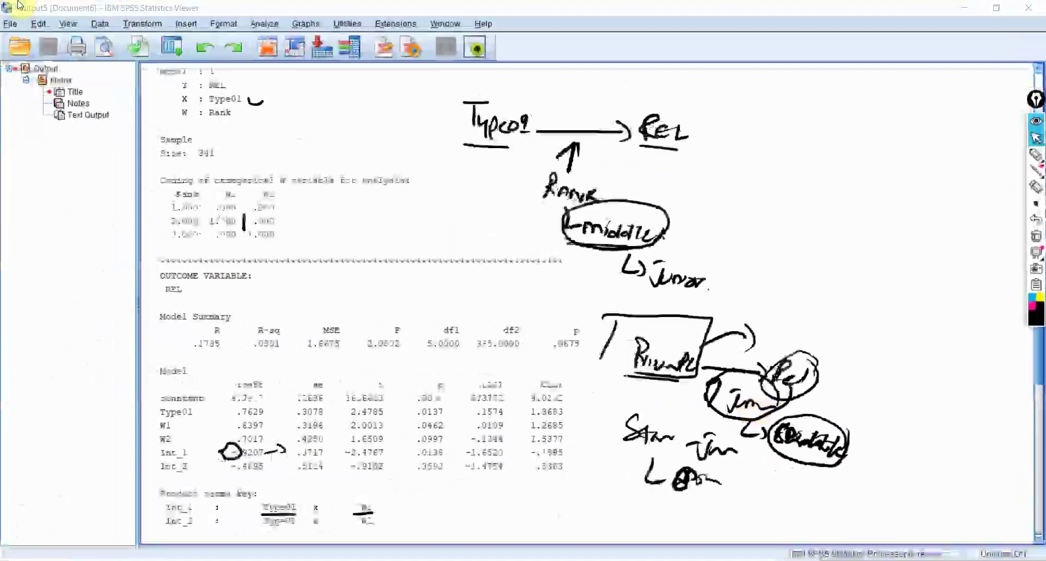
Clear the drawn annotations and split the file by Rank, with the output organized by groups and the file sorted by the grouping variable
left_click(104, 24)
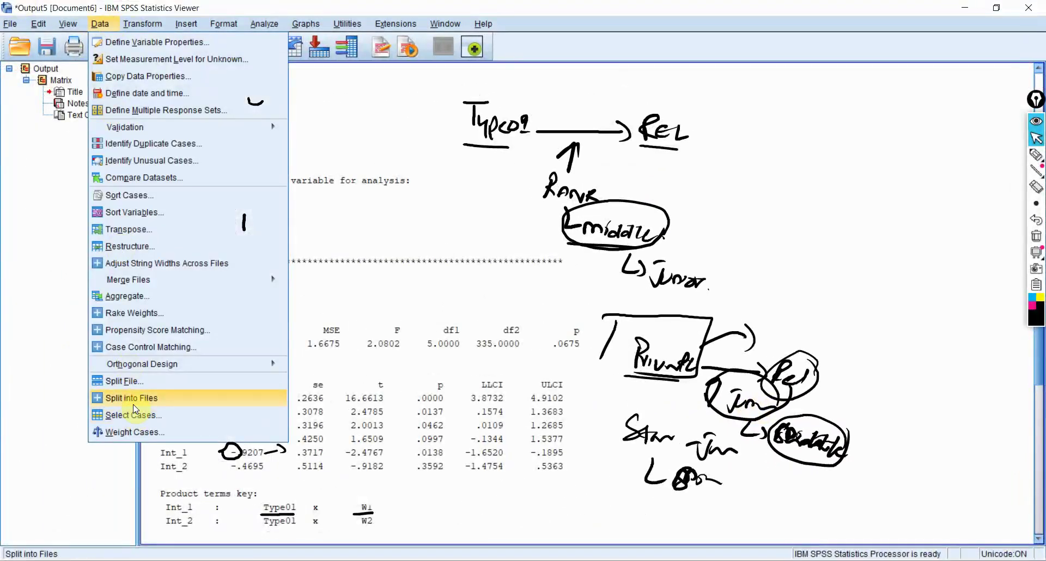
left_click(139, 378)
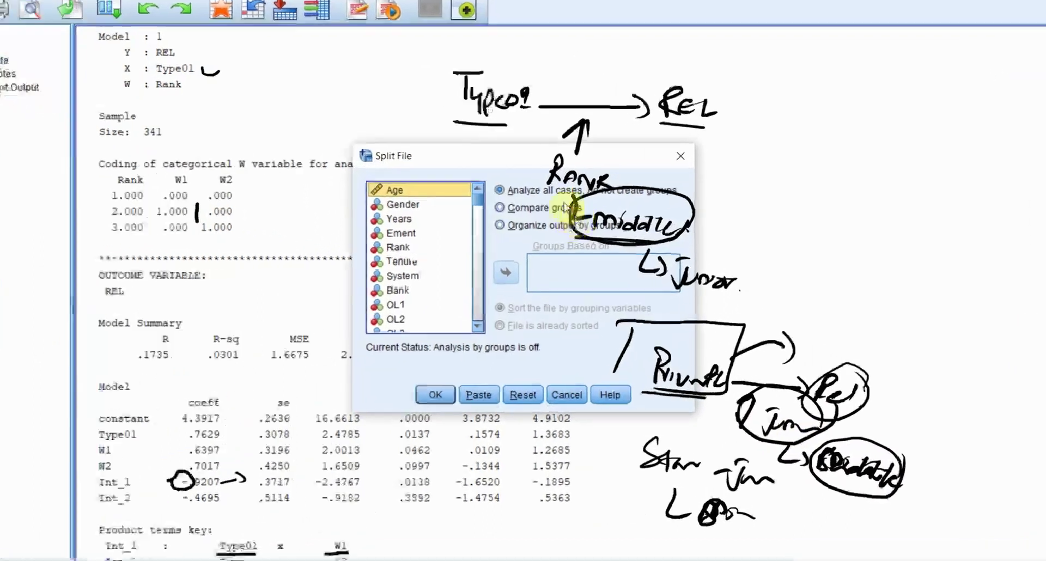
key("Escape")
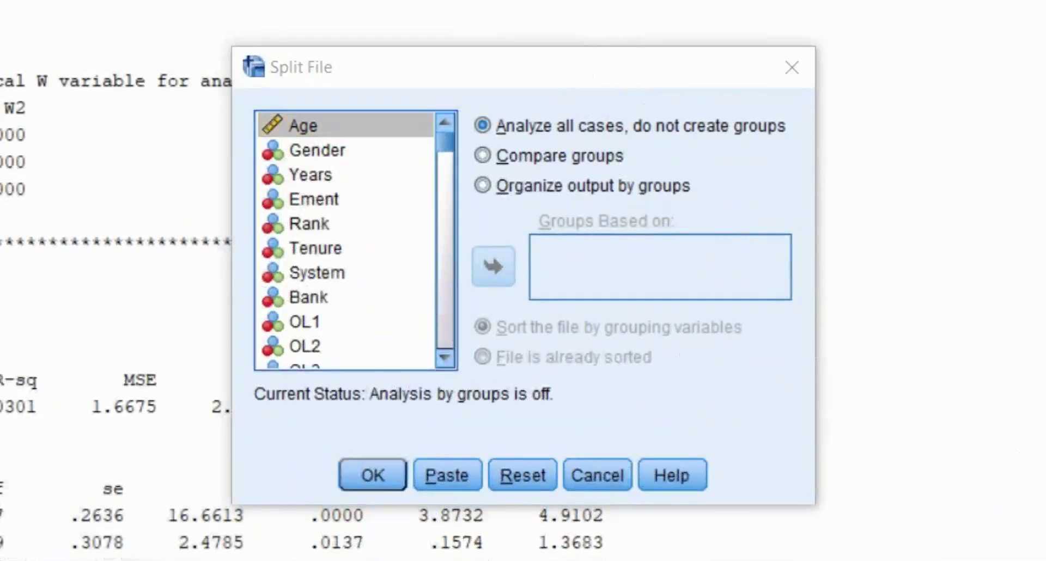
scroll(458, 377, "down", 10)
scroll(465, 316, "up", 5)
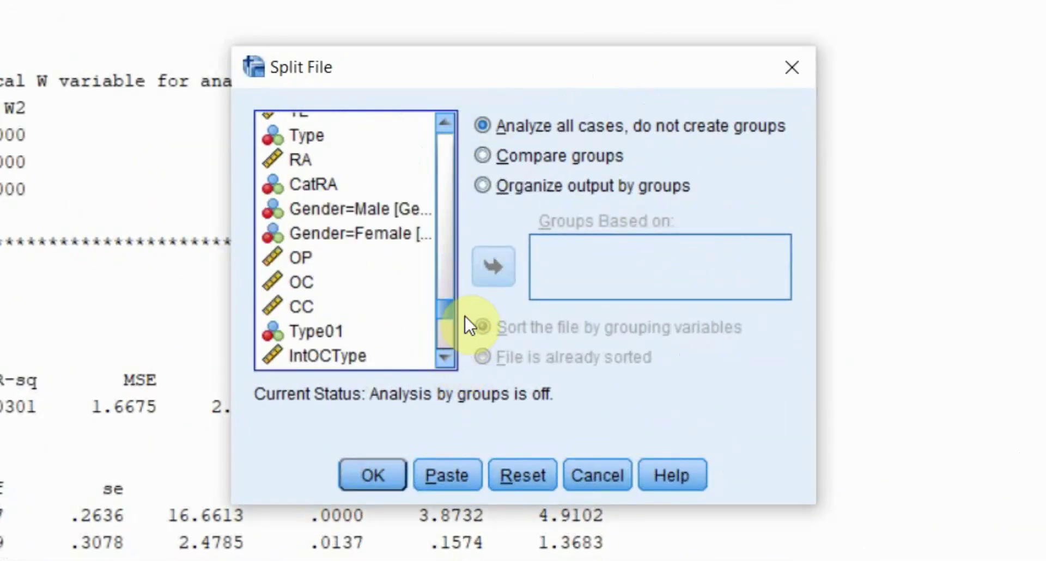
scroll(465, 316, "up", 5)
left_click(306, 228)
left_click(482, 186)
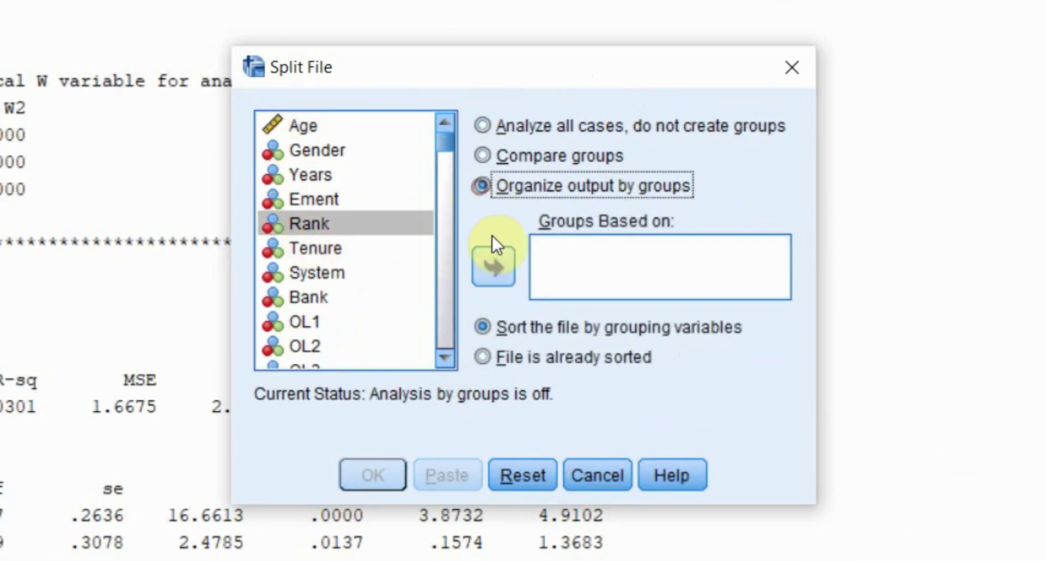
left_click(493, 266)
left_click_drag(443, 140, 456, 349)
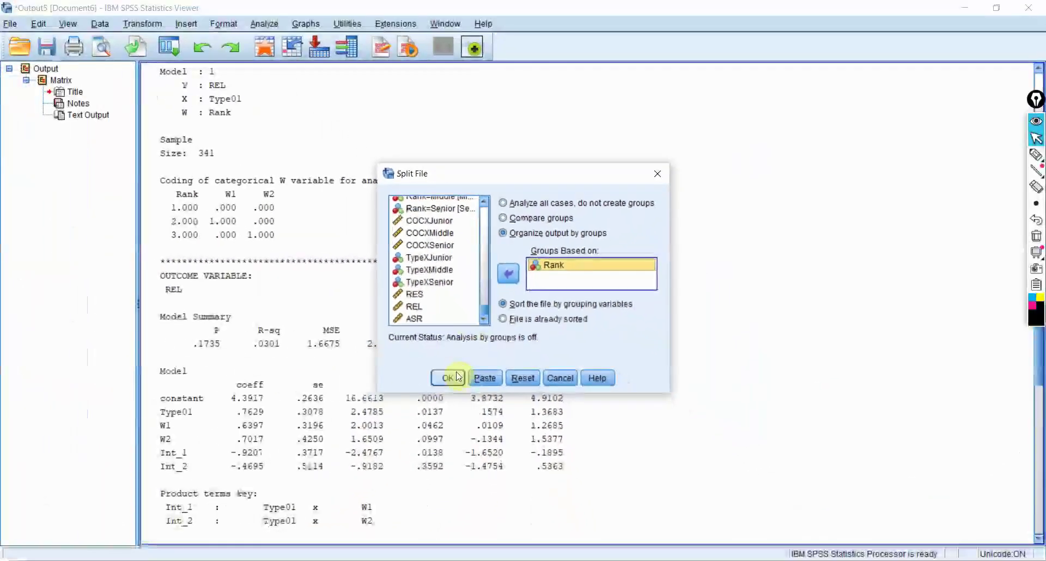
left_click(415, 440)
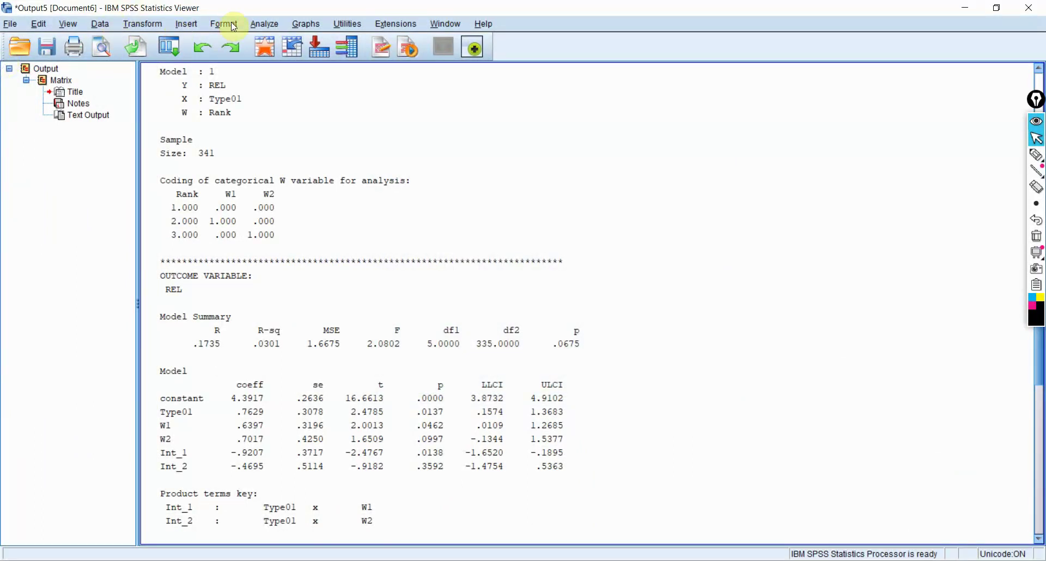
Run a two-tailed bivariate Pearson correlation between REL and Type01
left_click(258, 25)
mouse_move(307, 171)
left_click(493, 175)
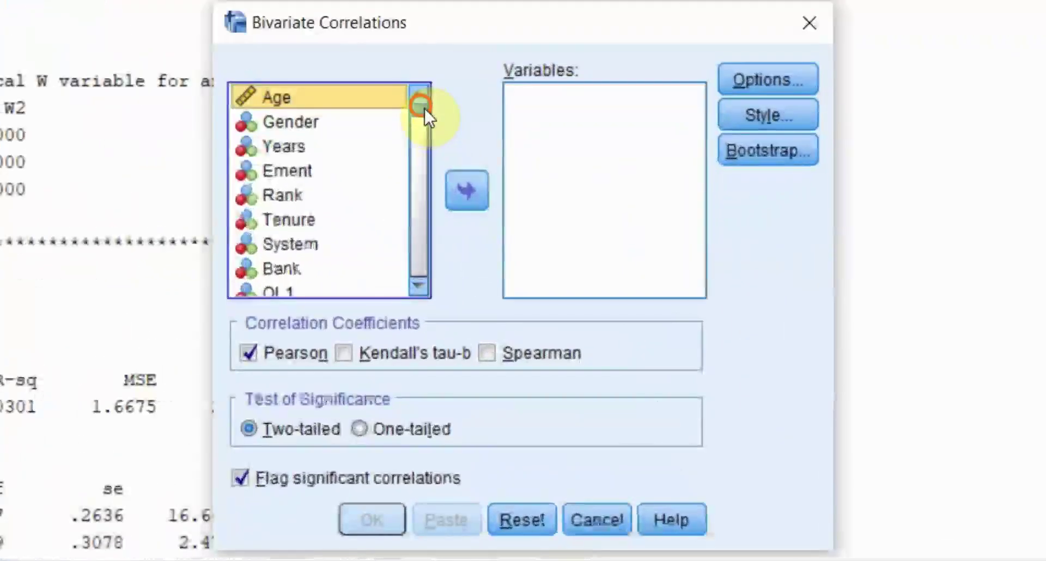
left_click_drag(498, 204, 499, 287)
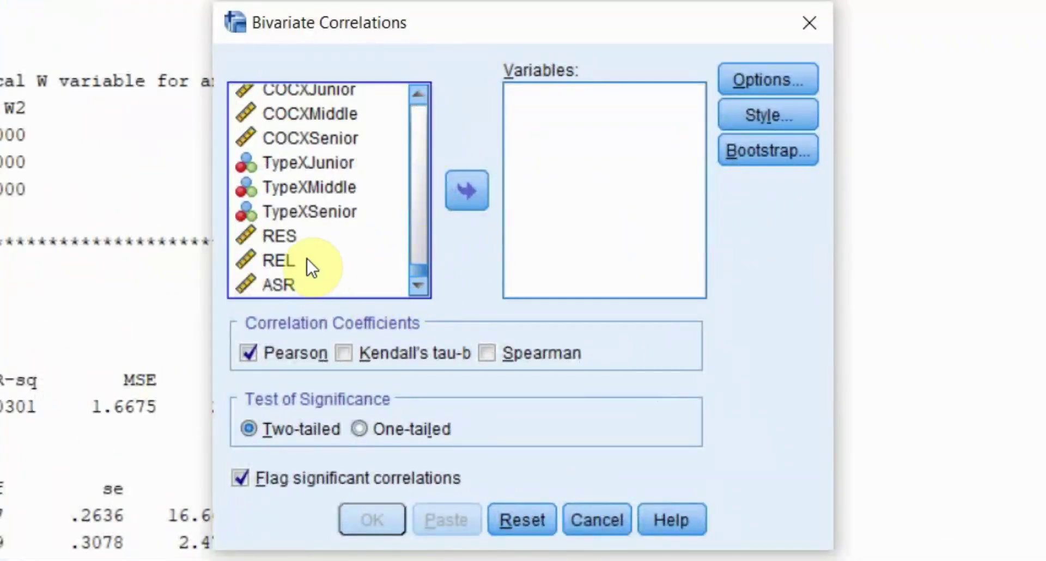
left_click(475, 192)
scroll(335, 195, "up", 2)
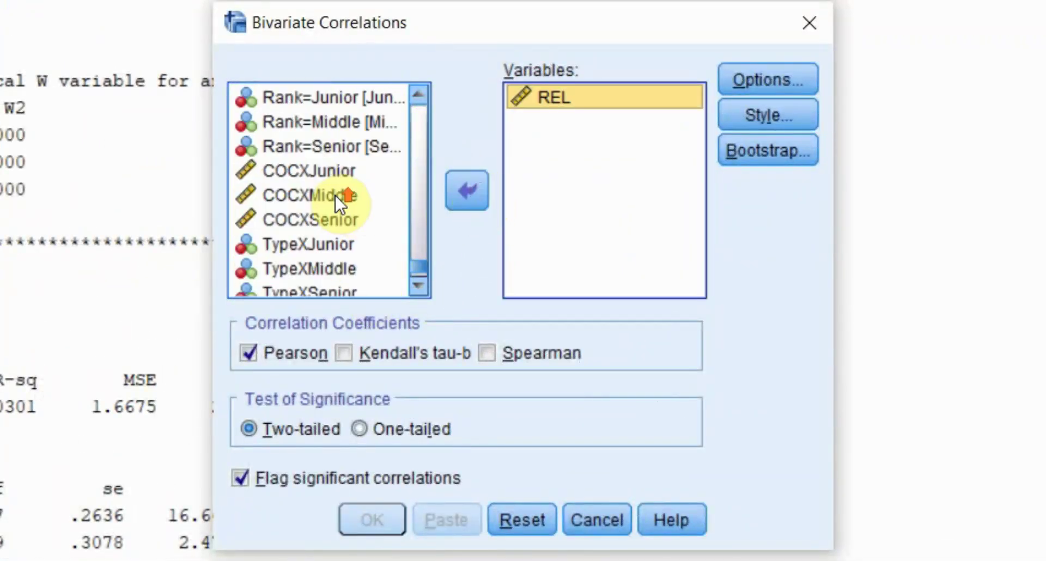
scroll(296, 155, "up", 1)
left_click(294, 121)
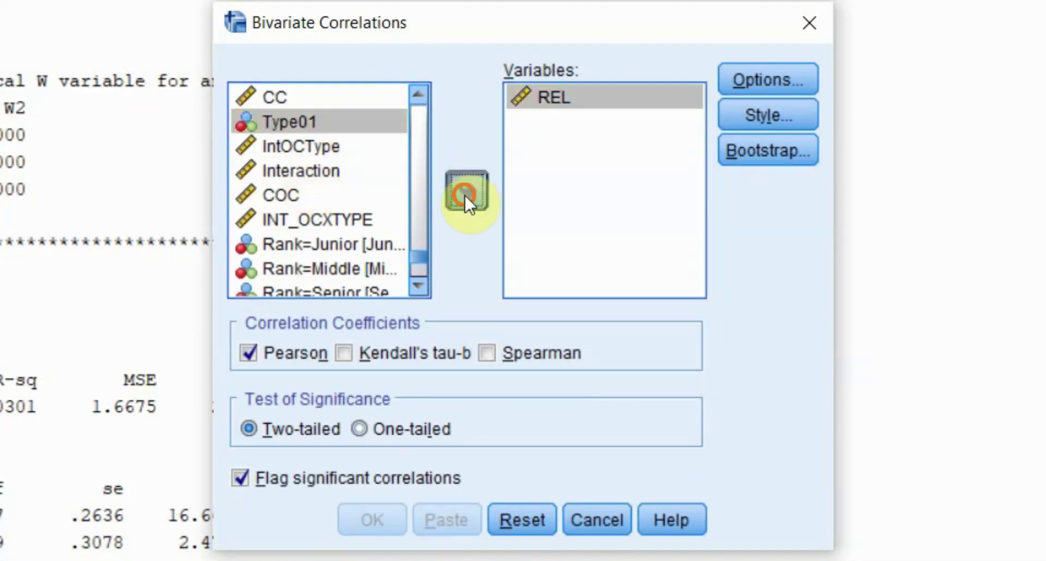
left_click(466, 191)
left_click(368, 518)
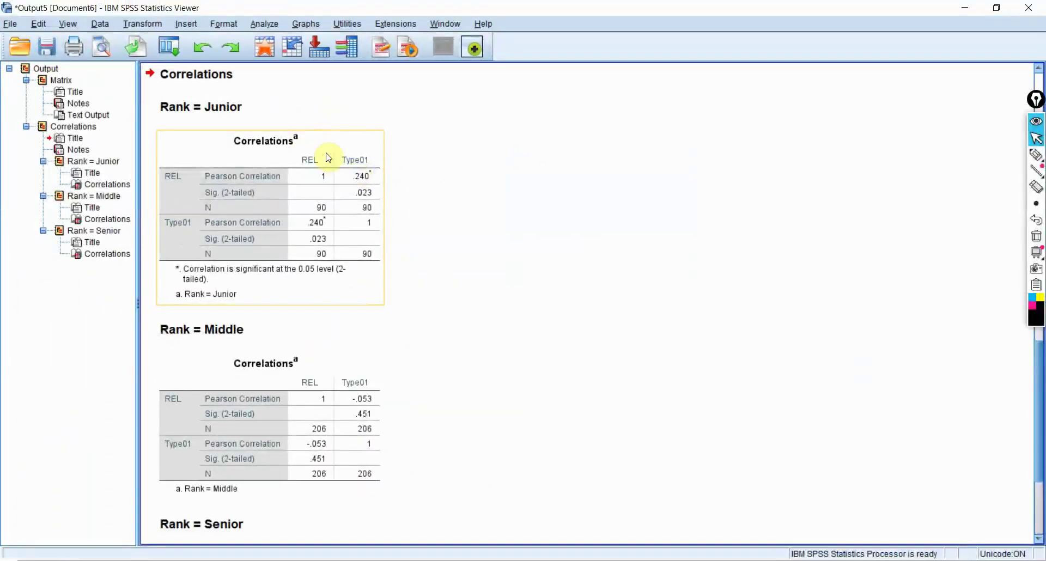
Underline the Rank = Junior heading, handwrite "Junior" beside its table, and circle the REL and Type01 correlation there
left_click_drag(161, 112, 279, 110)
left_click_drag(470, 148, 475, 155)
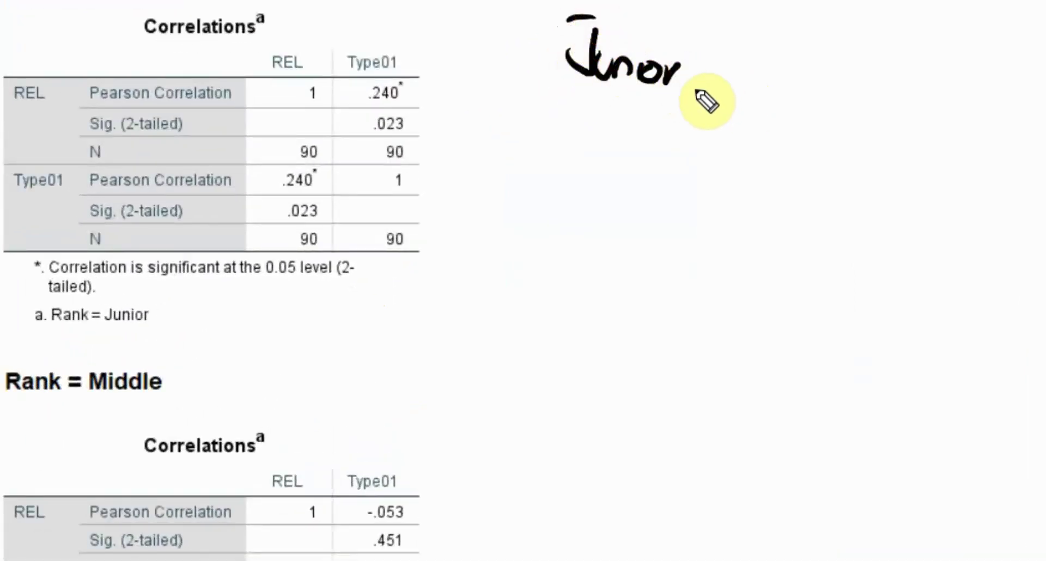
mouse_move(420, 88)
left_mouse_down()
mouse_move(379, 33)
mouse_move(420, 86)
left_mouse_up()
left_click_drag(425, 50, 447, 109)
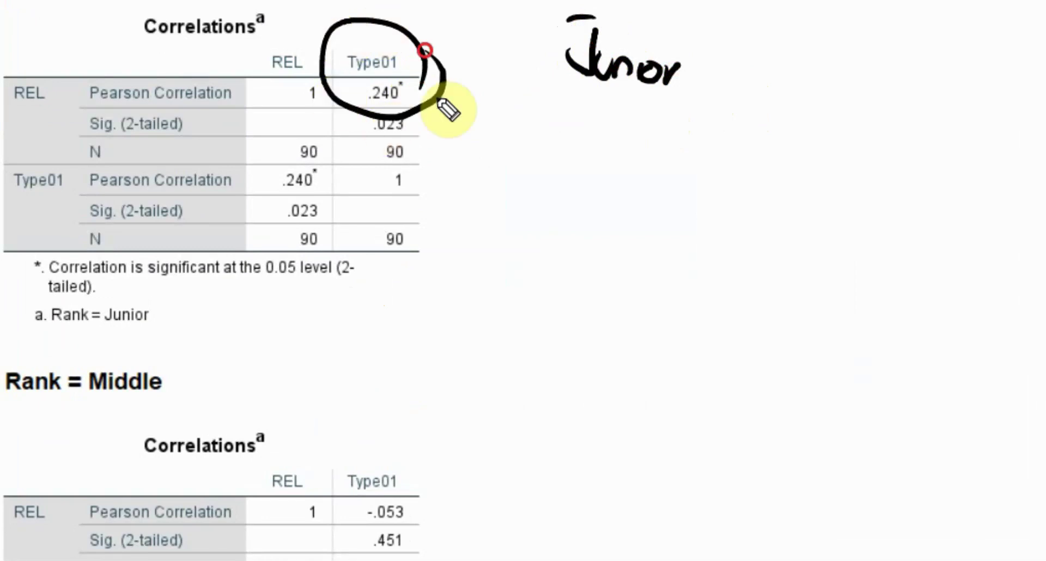